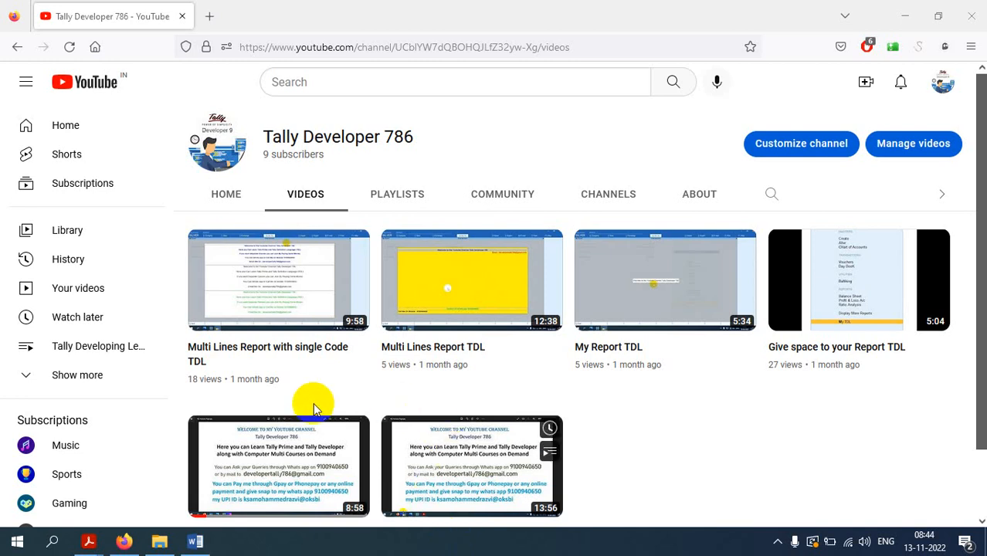
# Bring the F.I.T B.Com practical question bank PDF to the front in Acrobat Reader
pyautogui.moveTo(89, 545)
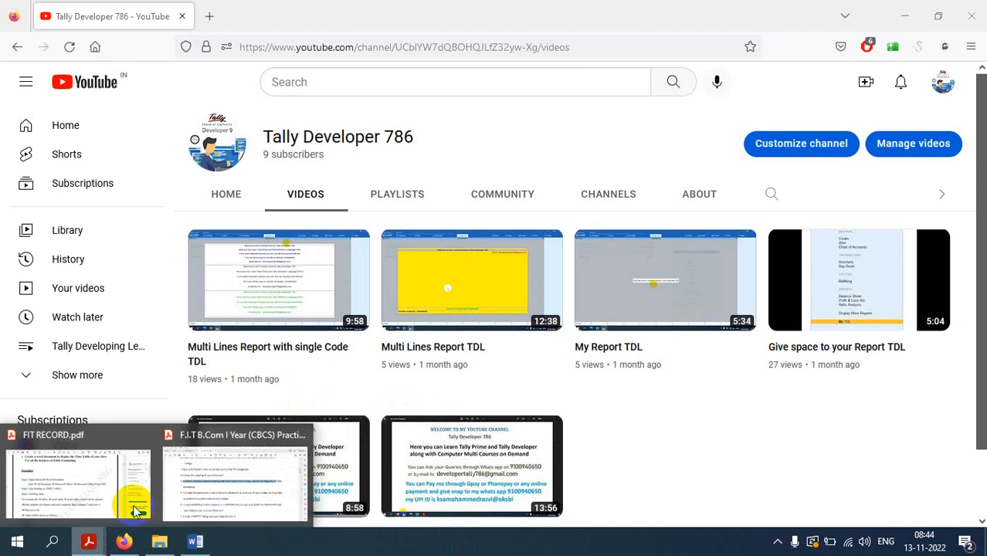
pyautogui.click(213, 478)
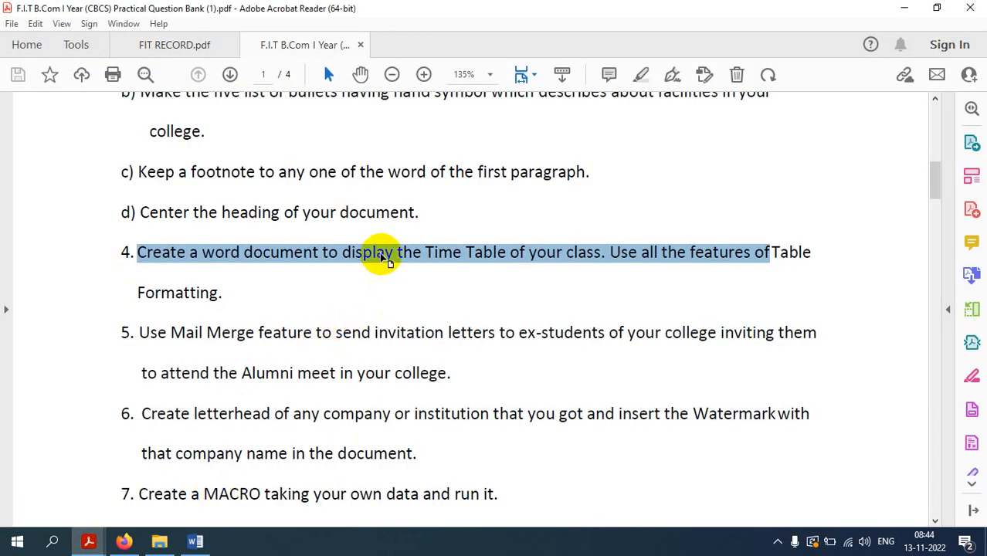
# Highlight question 5 on alumni invitation letters, then switch to the 'Solution for 5 problem' Word document
pyautogui.scroll(-3, 379, 249)
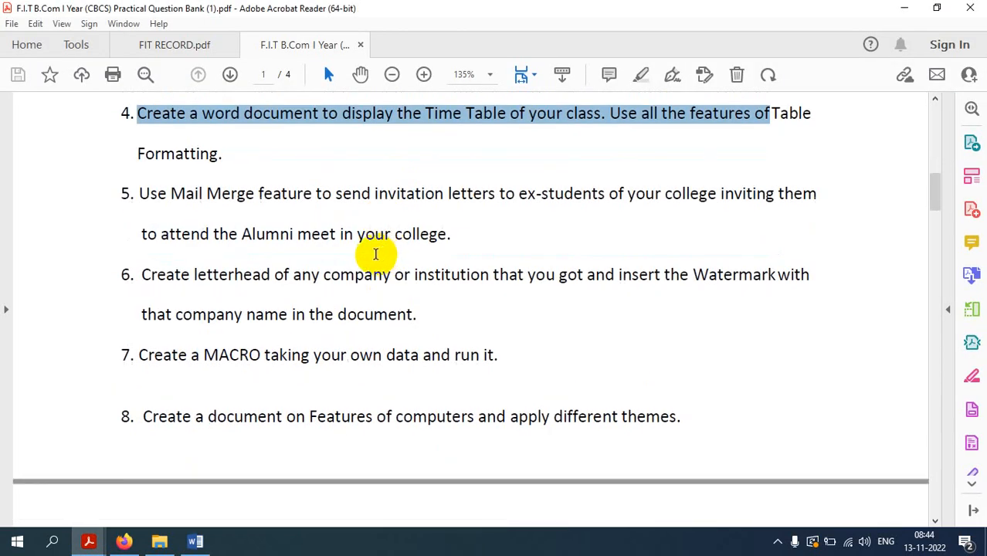
pyautogui.moveTo(140, 194); pyautogui.dragTo(374, 206)
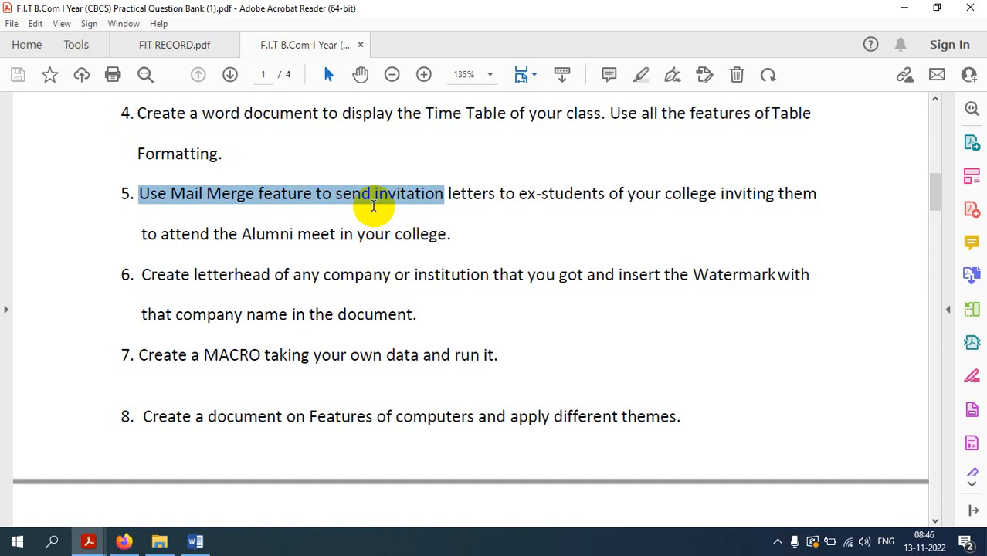
pyautogui.click(197, 543)
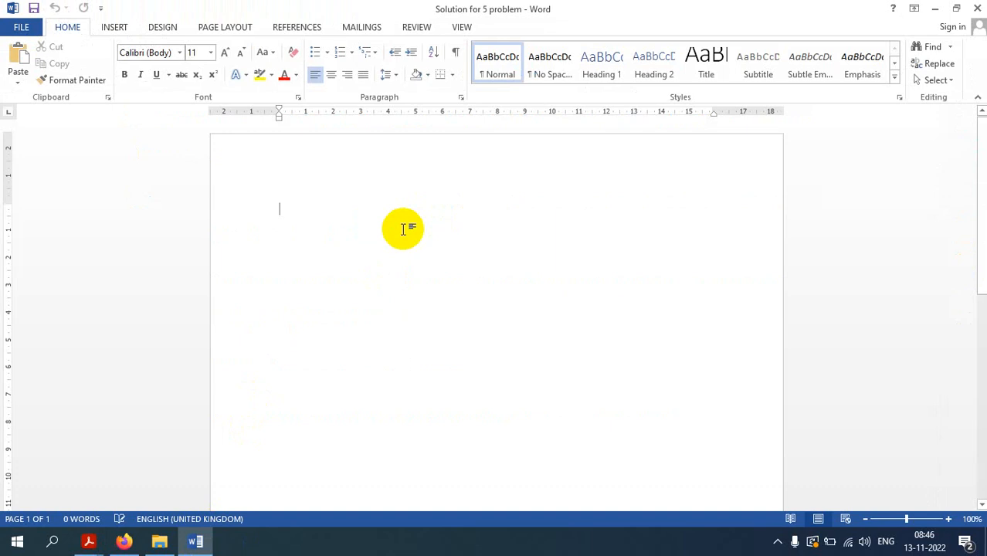
# Choose Letters as the mail merge document type under Start Mail Merge on Mailings
pyautogui.click(361, 27)
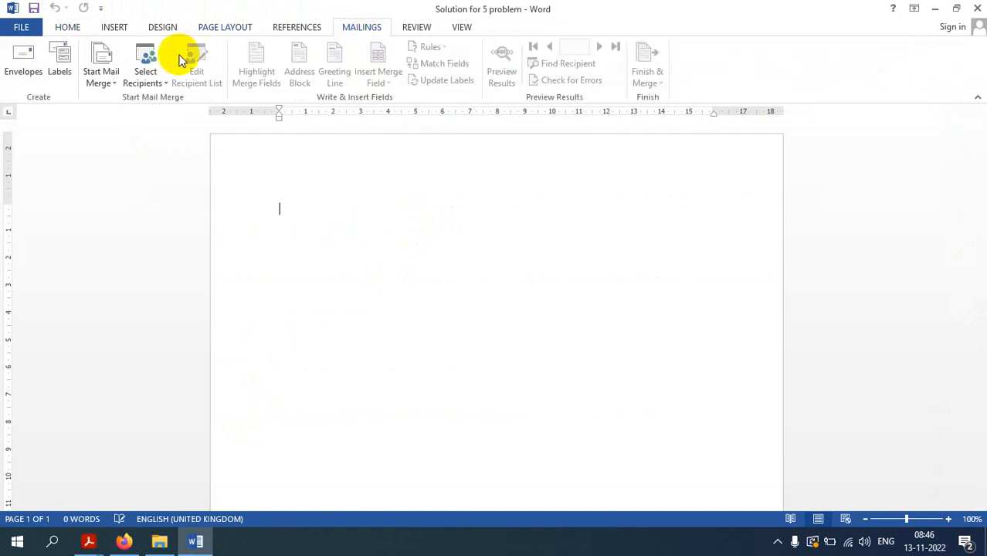
pyautogui.click(114, 84)
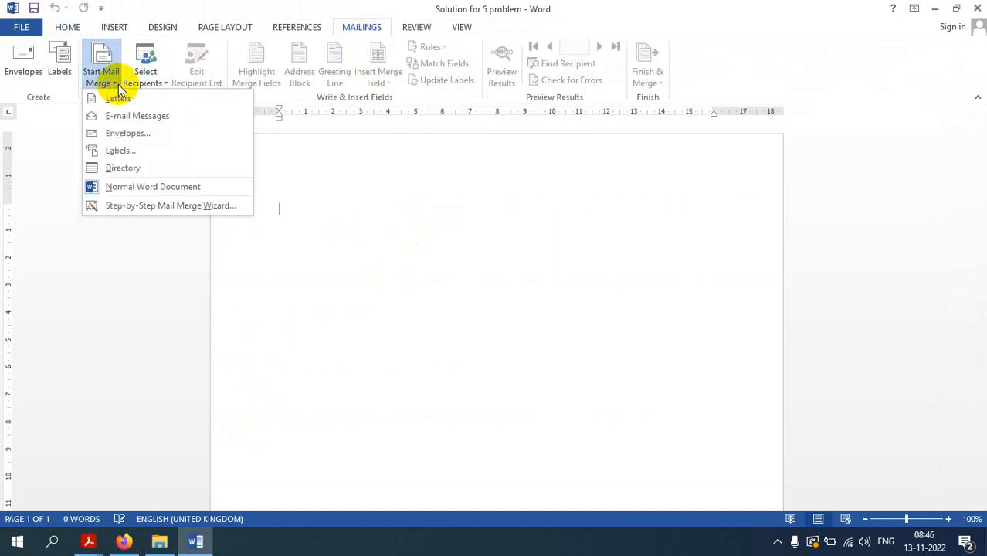
pyautogui.click(424, 210)
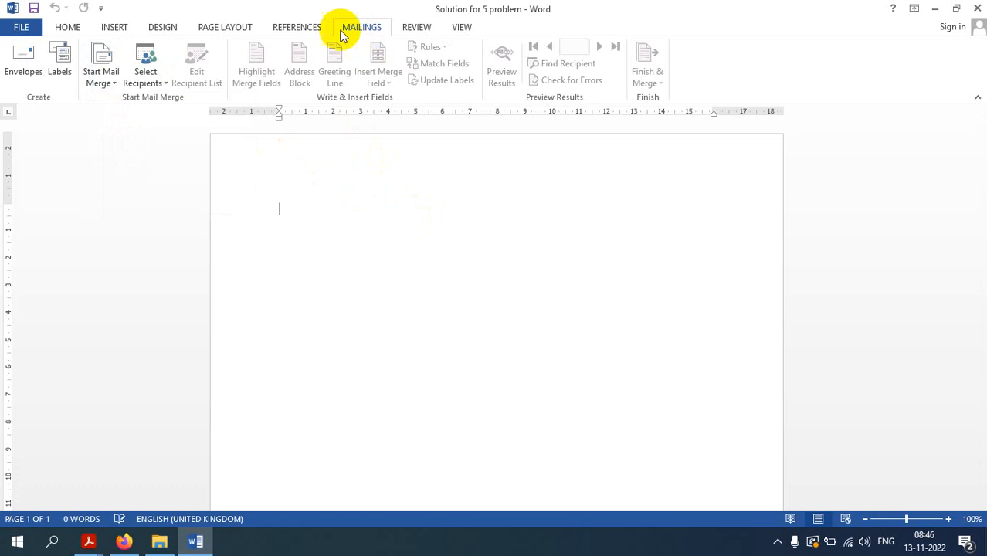
pyautogui.click(108, 82)
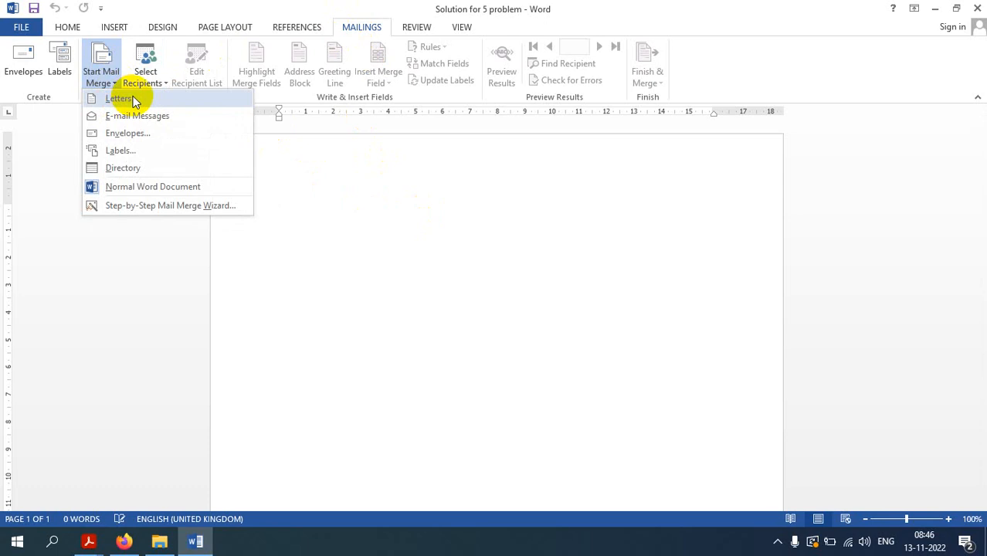
pyautogui.click(135, 101)
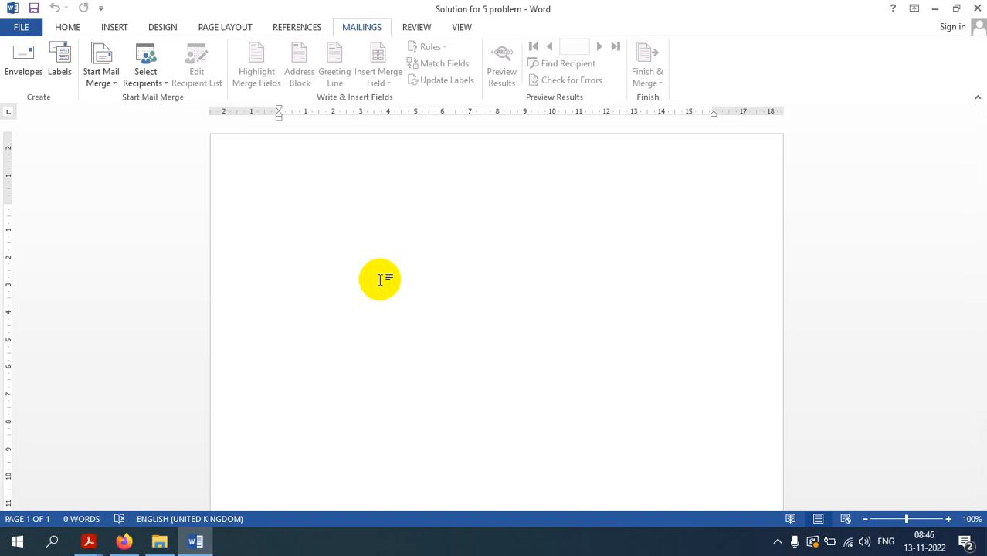
# Type 'Date: 13/11/2022' and 'Hyderabad' as the first two letter lines
pyautogui.write('Dat')
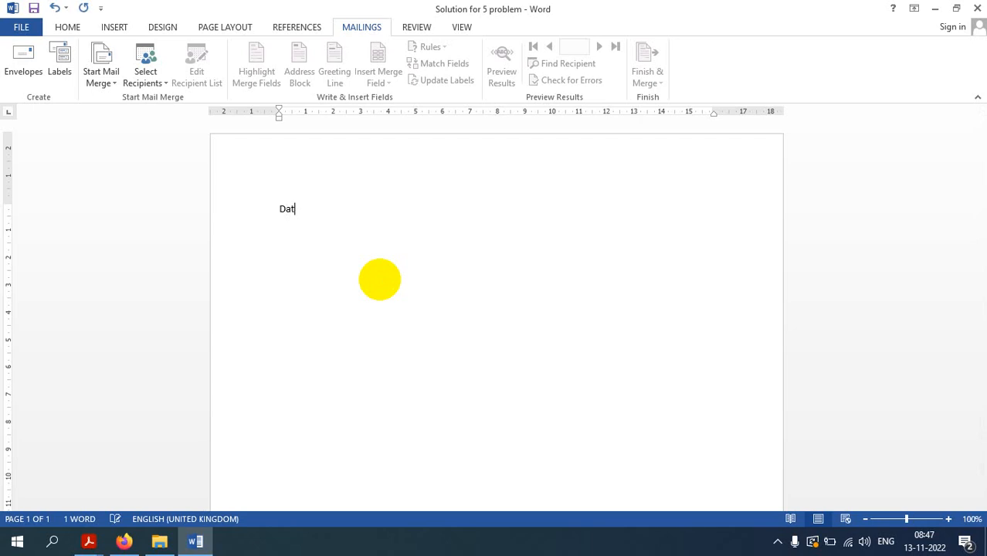
pyautogui.write('e: 13/11/')
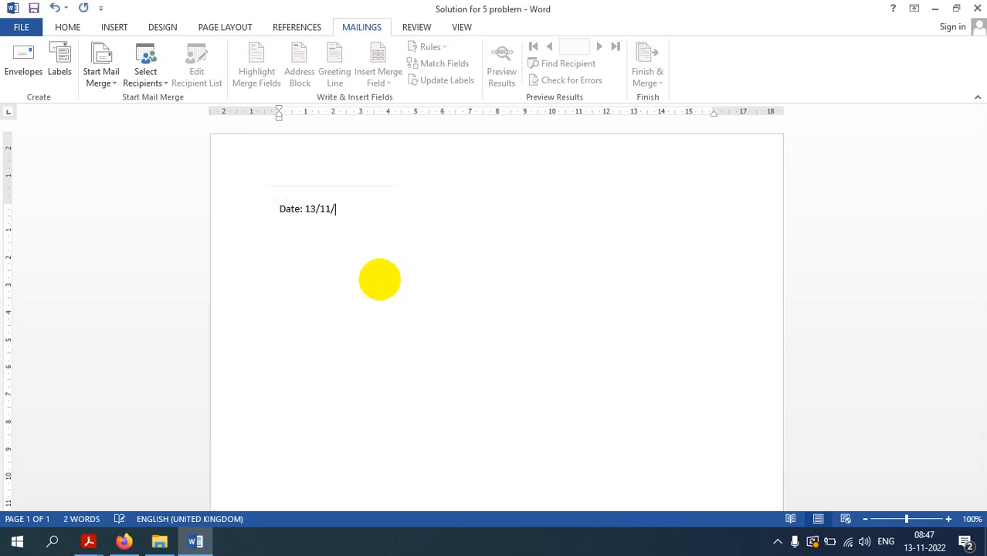
pyautogui.write('2022')
pyautogui.press('Return')
pyautogui.write('Hyderabad')
pyautogui.press('Return')
# Add 'St. Joseph's Boys Degree College' and 'Tolichowki, Hyderabad' as the next lines
pyautogui.write('St.')
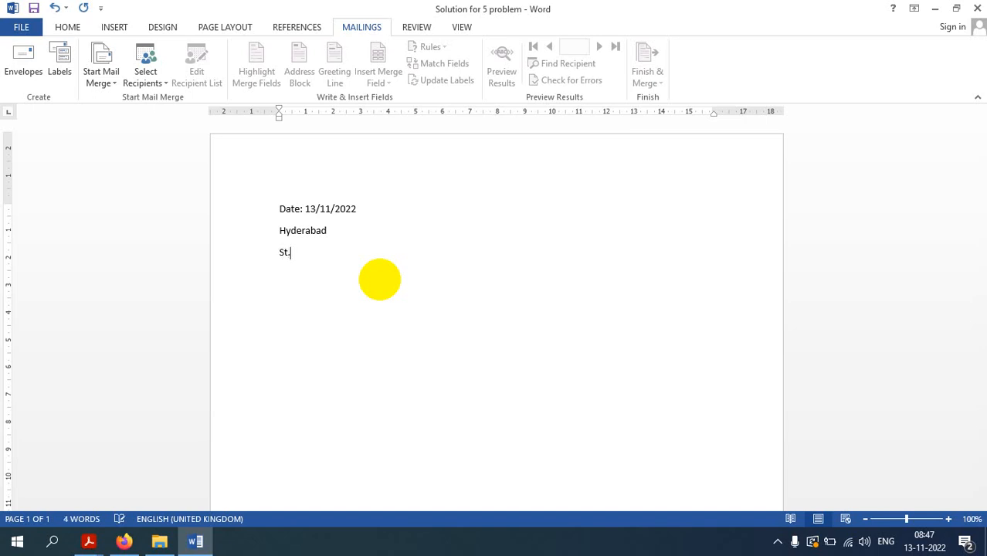
pyautogui.write(' Joseph')
pyautogui.press('BackSpace')
pyautogui.write("'s ")
pyautogui.write('Boy')
pyautogui.write('s Degr')
pyautogui.write('ee c')
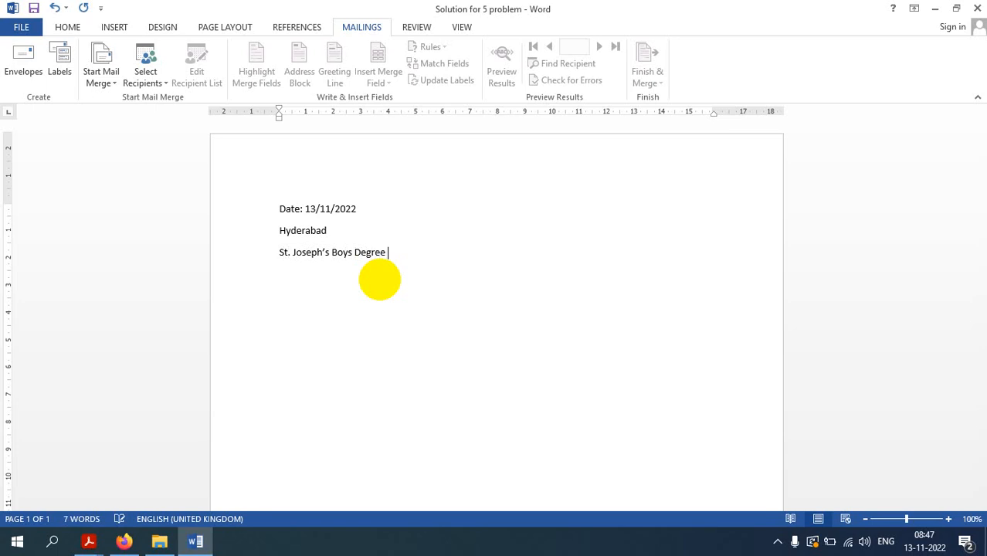
pyautogui.press('BackSpace')
pyautogui.write('CCO')
pyautogui.press('BackSpace')
pyautogui.press('BackSpace')
pyautogui.write('ollege')
pyautogui.press('Return')
pyautogui.write('Tolichowki')
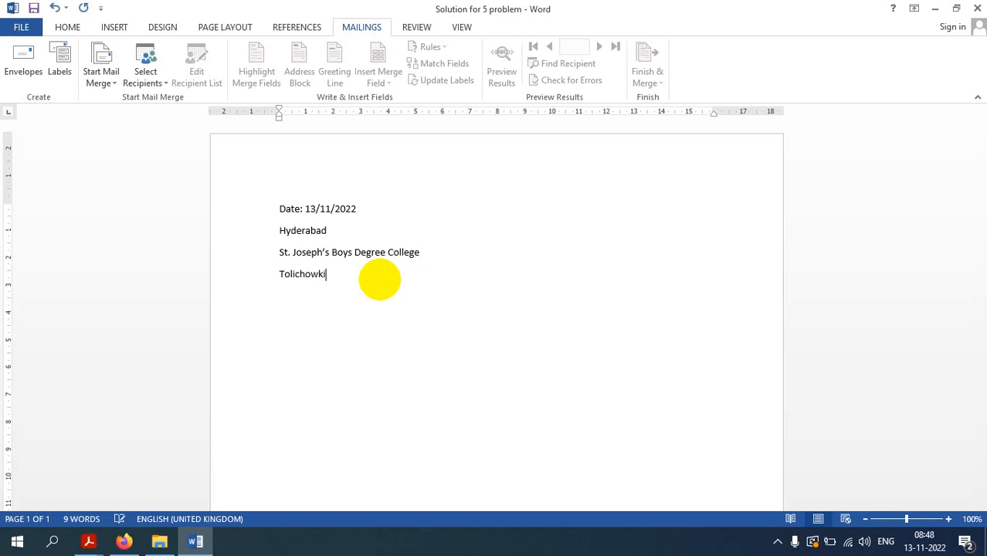
pyautogui.write(', Hyderabad')
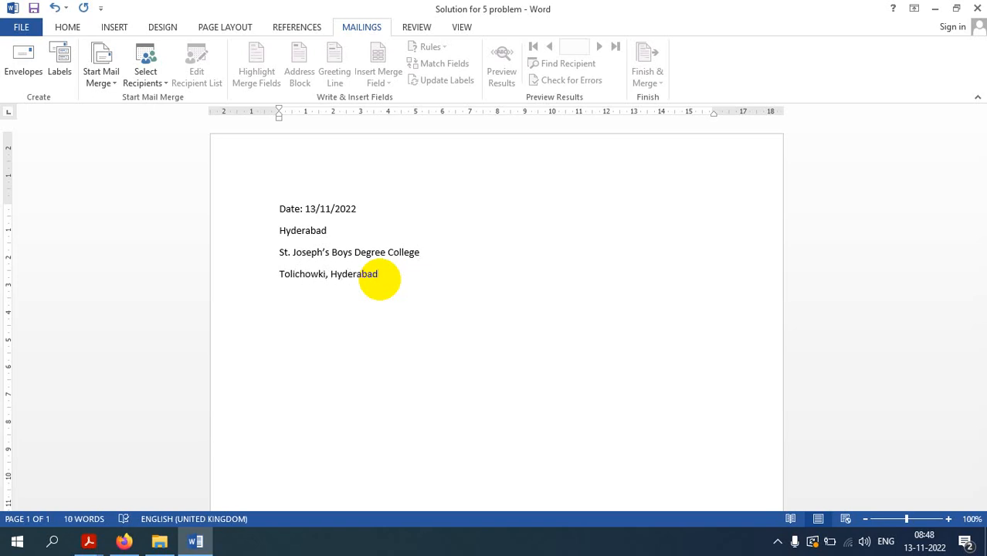
# Insert 'Delux Colony,' before Tolichowki on the fourth line
pyautogui.click(281, 273)
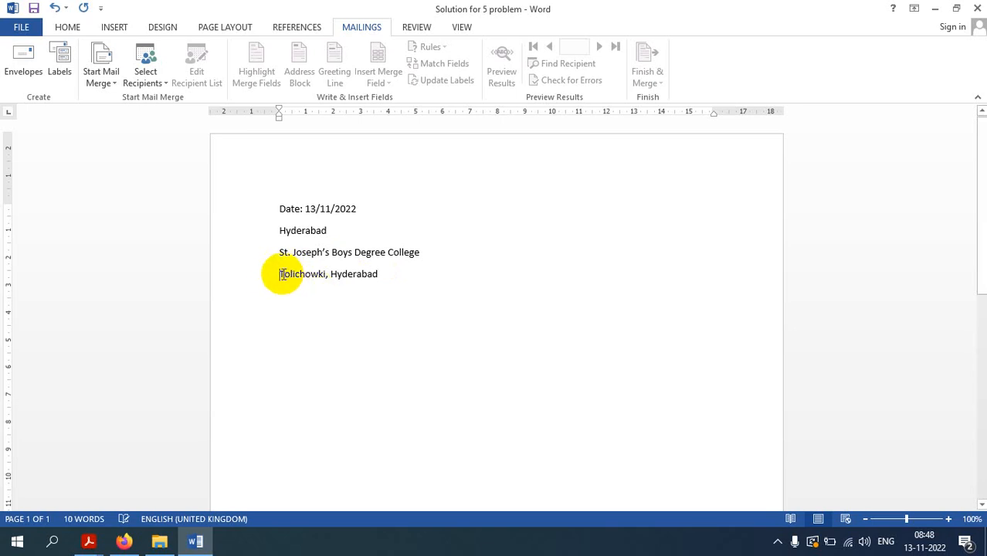
pyautogui.write('Del')
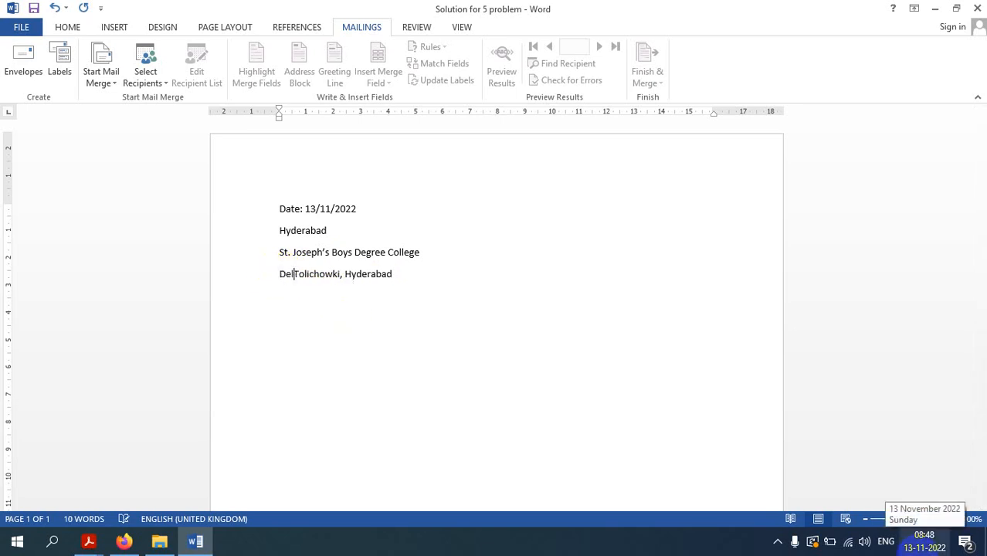
pyautogui.write('ux Colon')
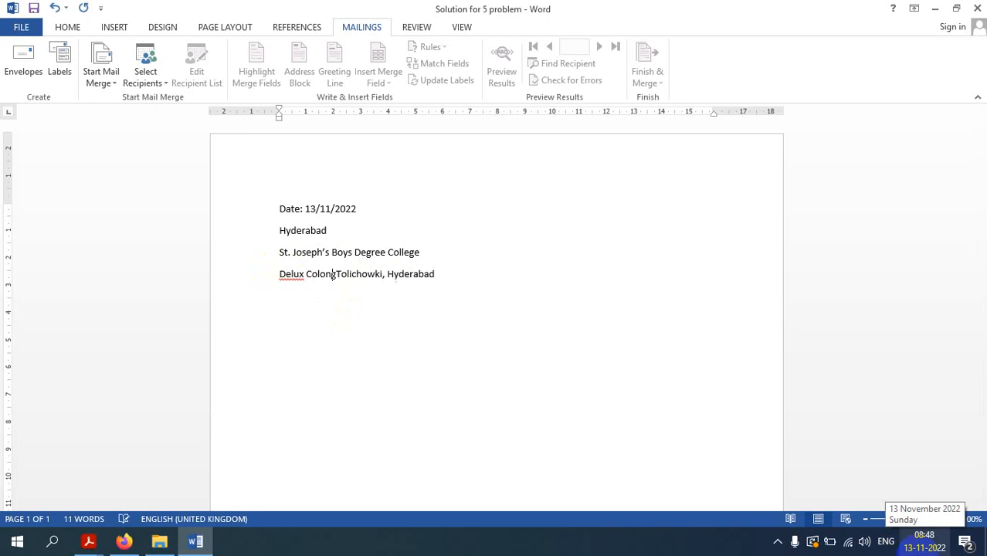
pyautogui.write('gy')
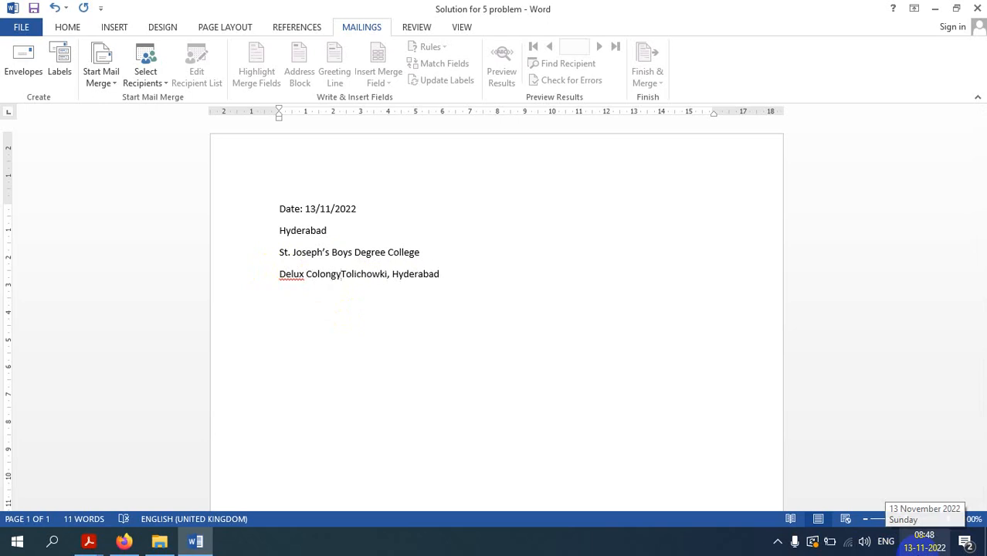
pyautogui.press('BackSpace')
pyautogui.press('BackSpace')
pyautogui.write('y')
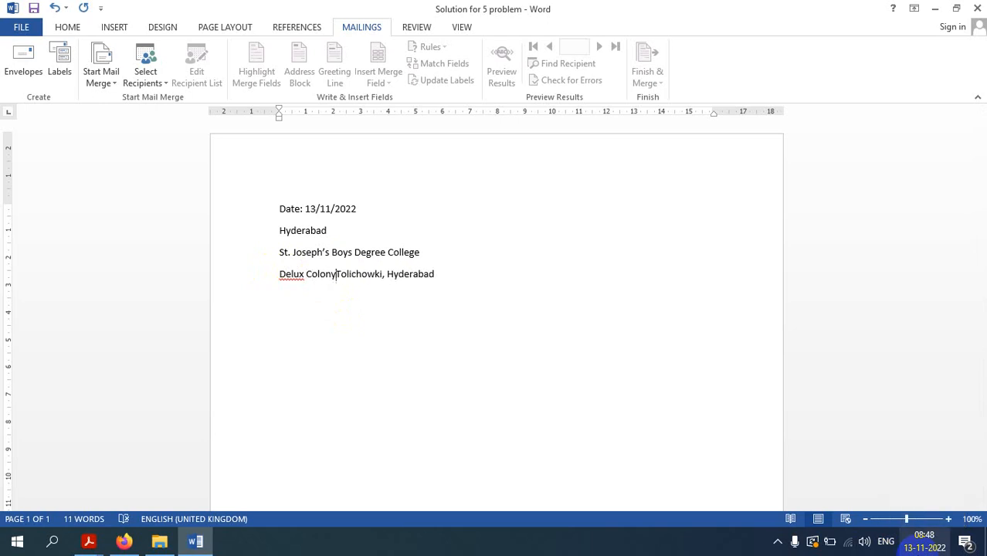
pyautogui.write(',')
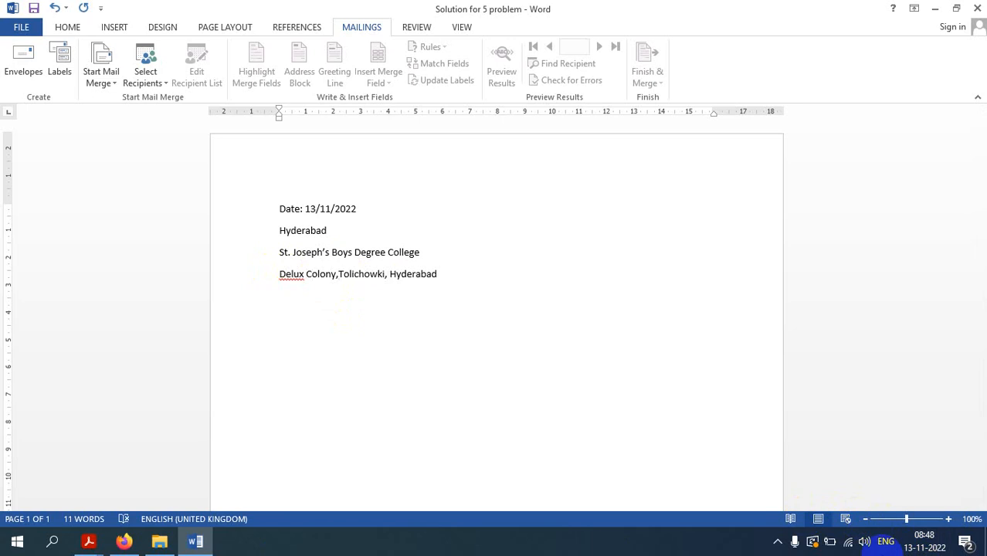
# Correct the spelling to 'Deluxe' and 'Colony, Tolichowki' using the spelling suggestions
pyautogui.rightClick(282, 273)
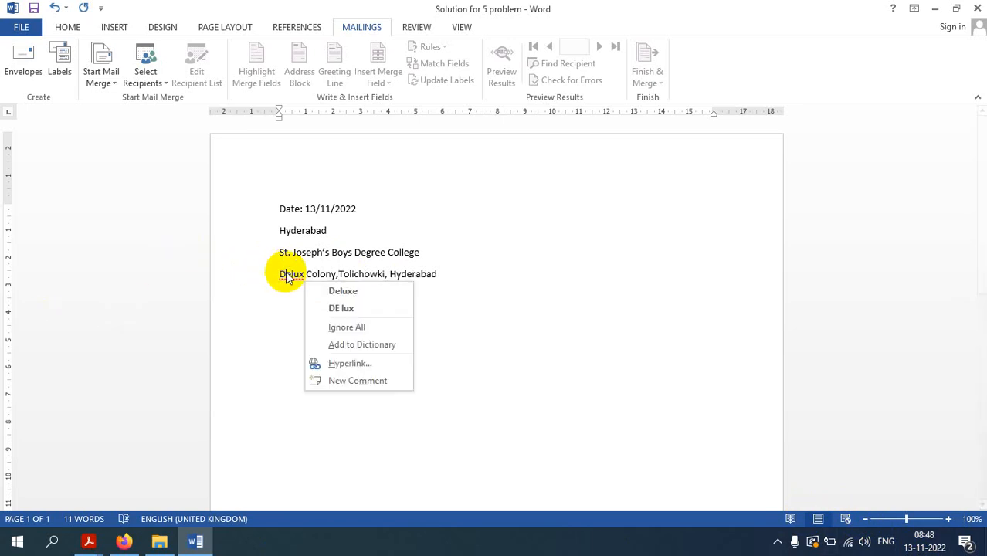
pyautogui.click(349, 292)
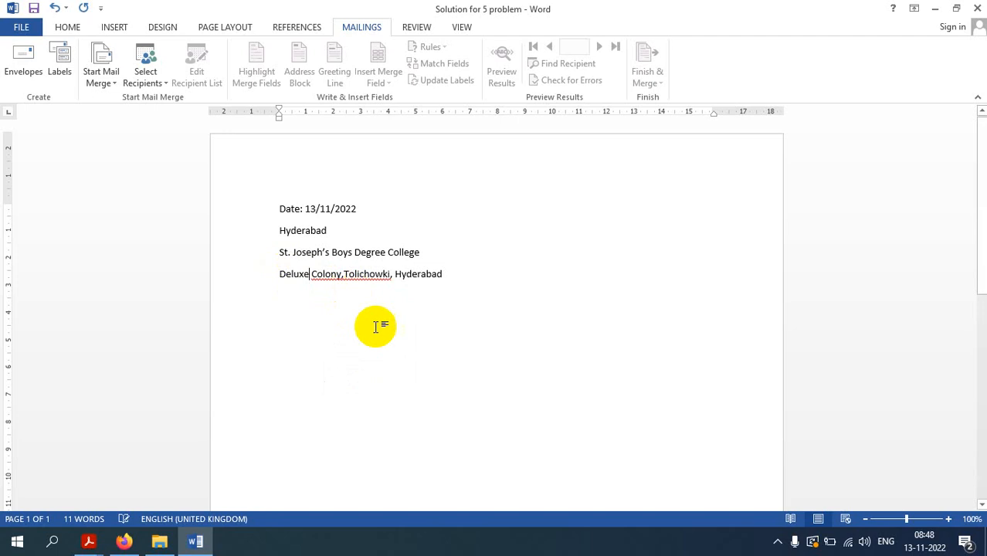
pyautogui.rightClick(355, 275)
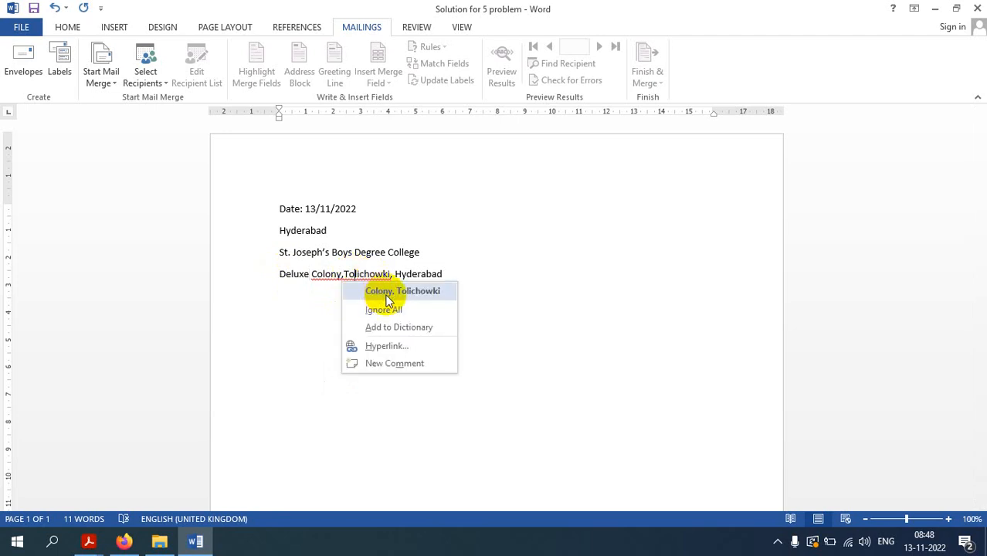
pyautogui.click(388, 294)
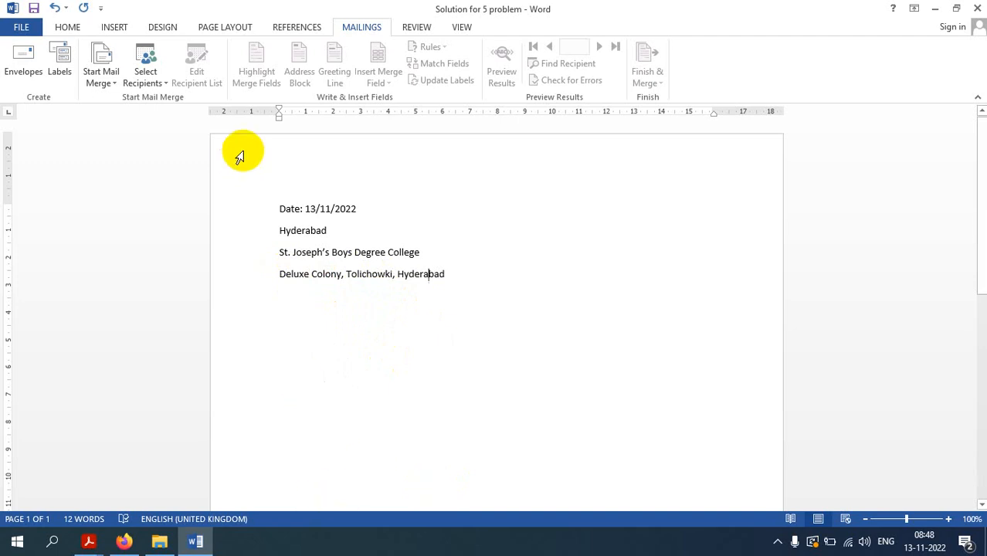
pyautogui.click(278, 208)
# Right-align the Date and Hyderabad lines
pyautogui.moveTo(278, 208); pyautogui.dragTo(320, 229)
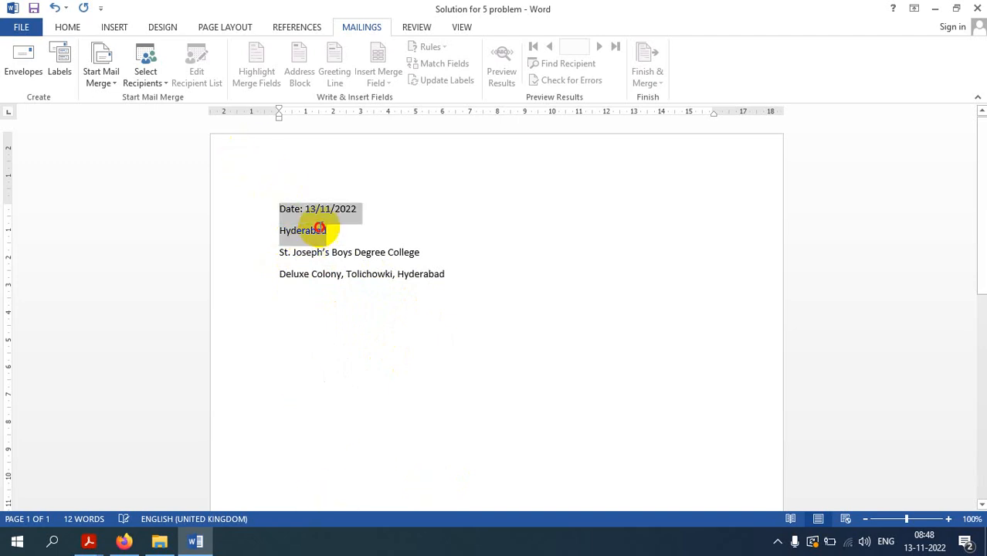
pyautogui.click(67, 27)
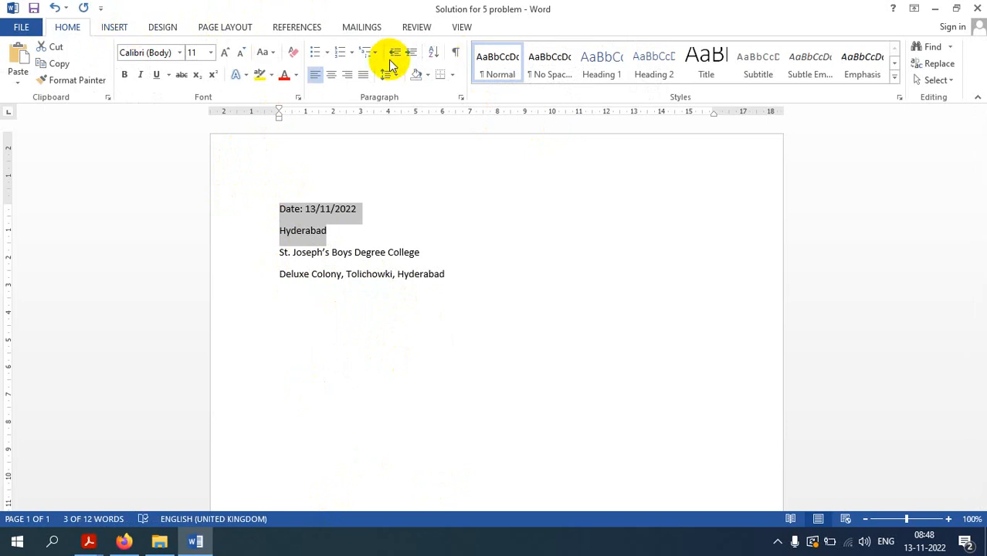
pyautogui.click(347, 74)
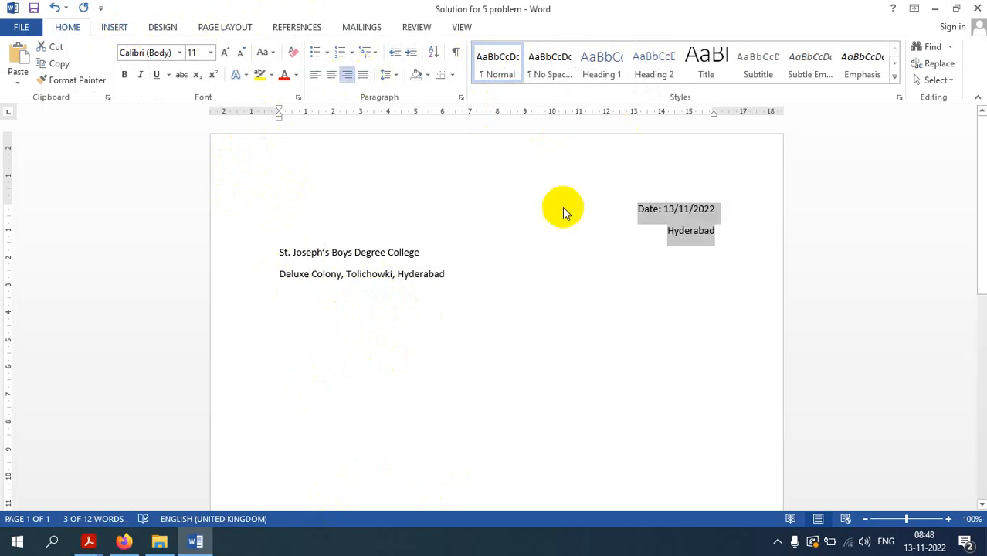
# Add a subject line: 'Invitation Letter to Ex- Students of BCOM to attend Alumni Meeting in our College.'
pyautogui.click(442, 275)
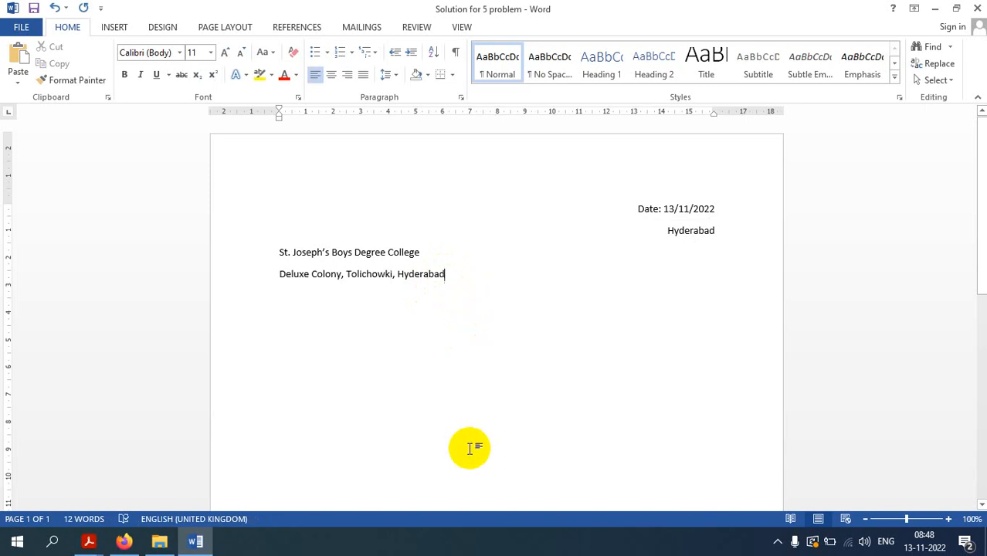
pyautogui.press('Return')
pyautogui.write('S')
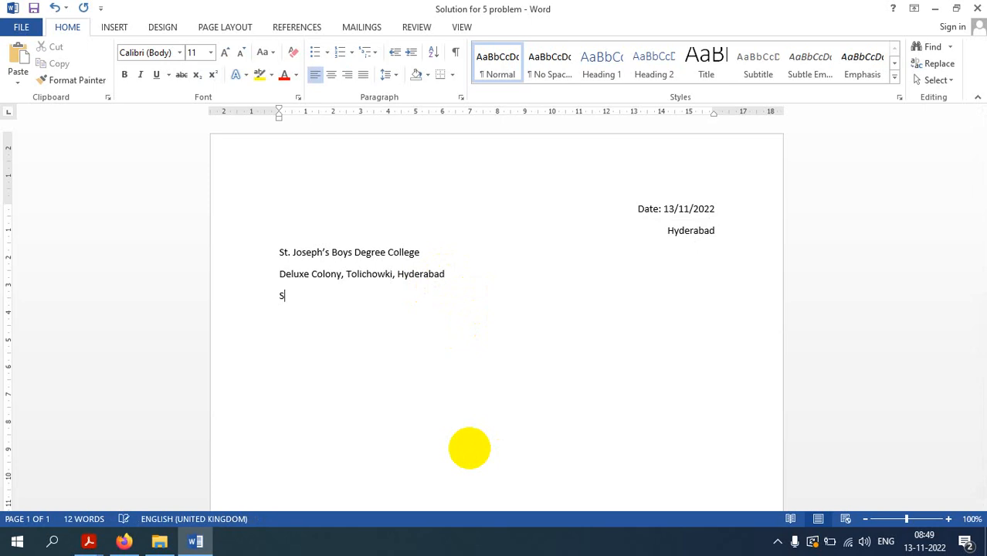
pyautogui.write('ubject:-')
pyautogui.write('Invitation Let')
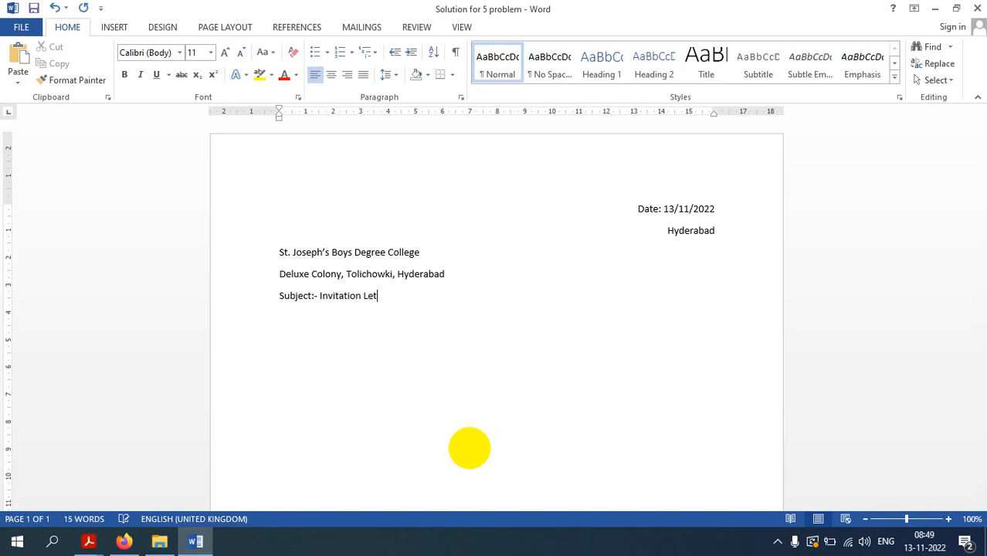
pyautogui.write('ter to Ex- Students')
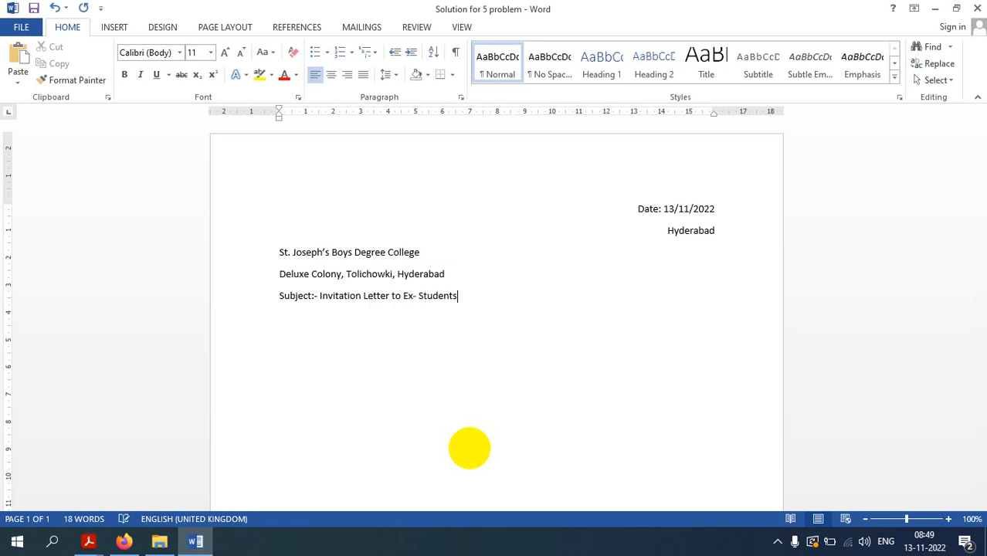
pyautogui.write(' of BCOM')
pyautogui.write('to attend Al')
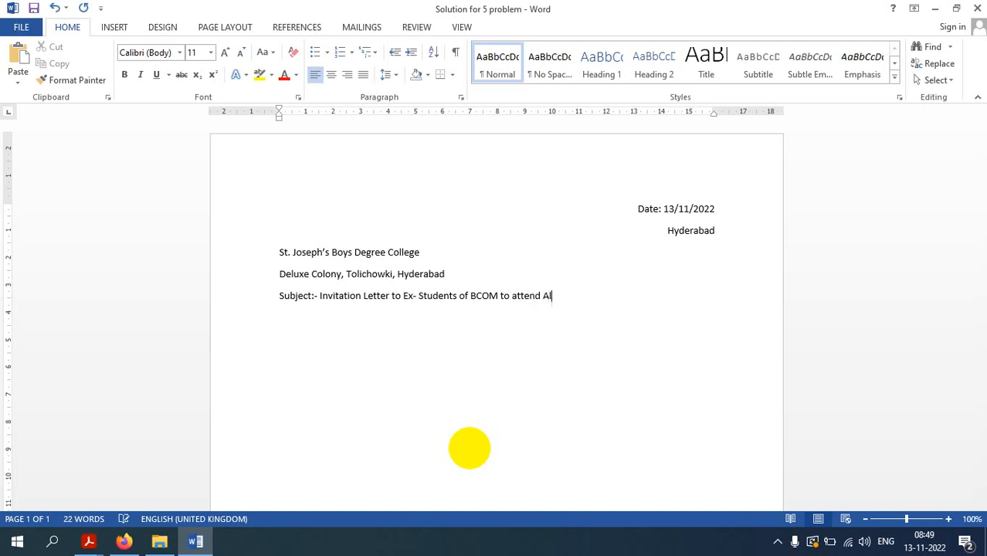
pyautogui.write('umni Meeting in ')
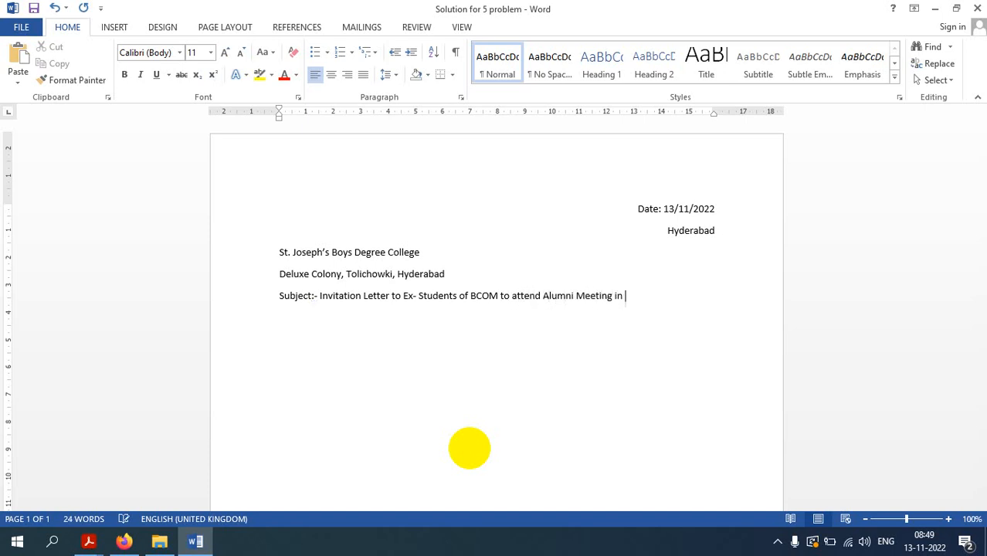
pyautogui.write('our College.')
pyautogui.press('Return')
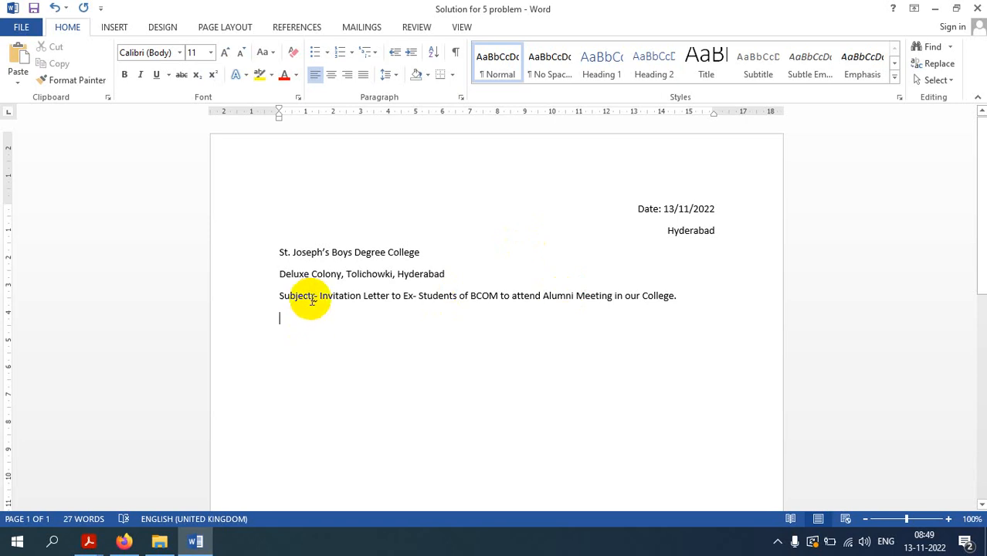
# Fix the 'Subject: -' punctuation and add a 'Dear Students,' greeting after a blank line below the address
pyautogui.rightClick(311, 299)
pyautogui.click(359, 322)
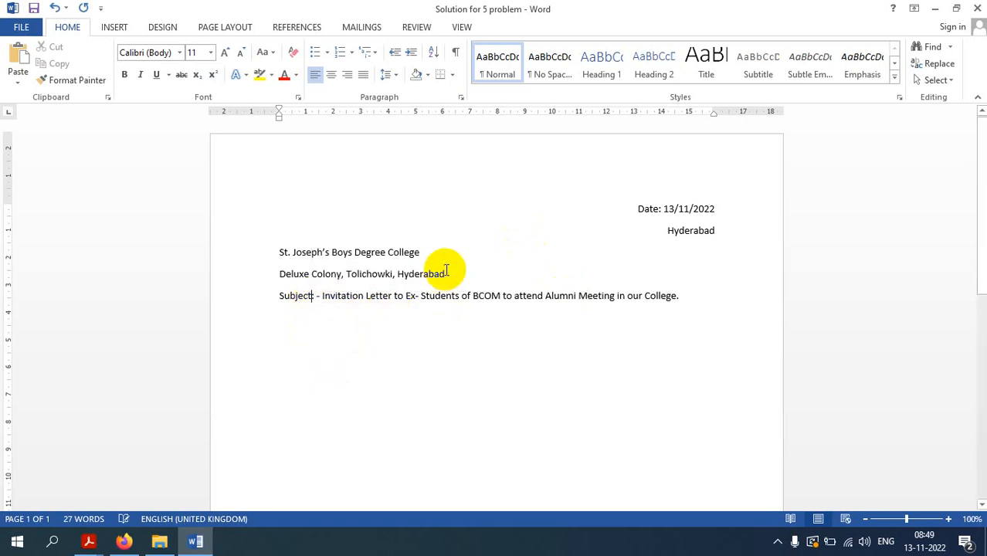
pyautogui.click(467, 280)
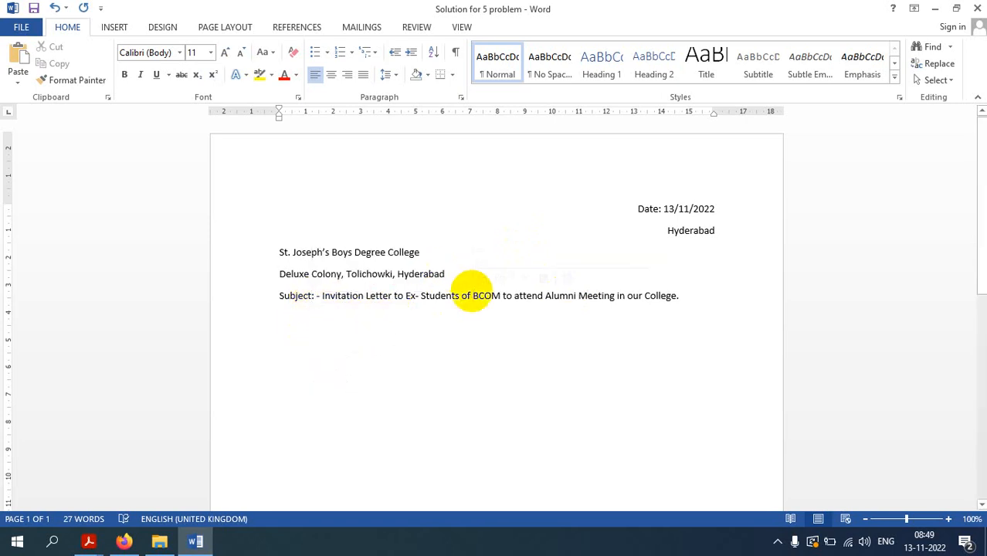
pyautogui.press('Return')
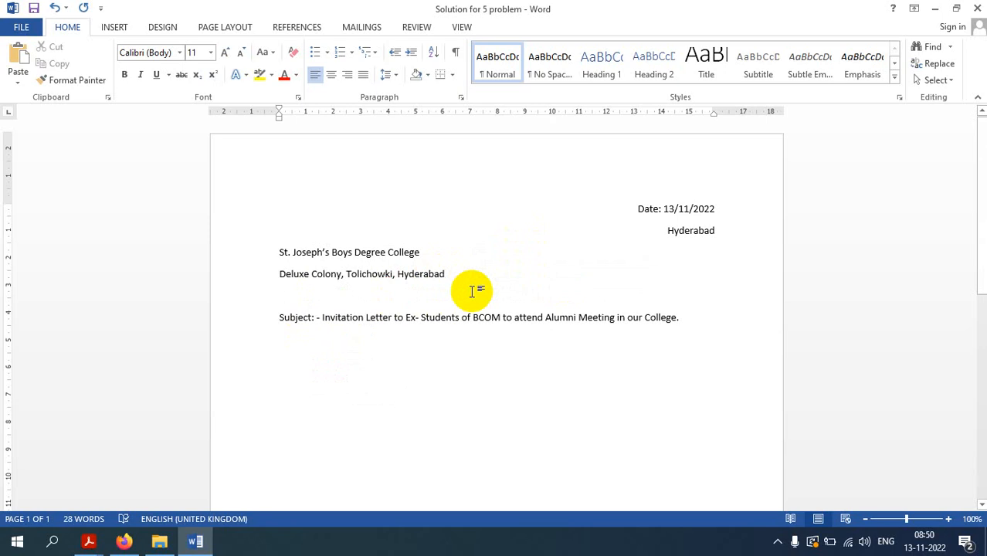
pyautogui.write('Dear ')
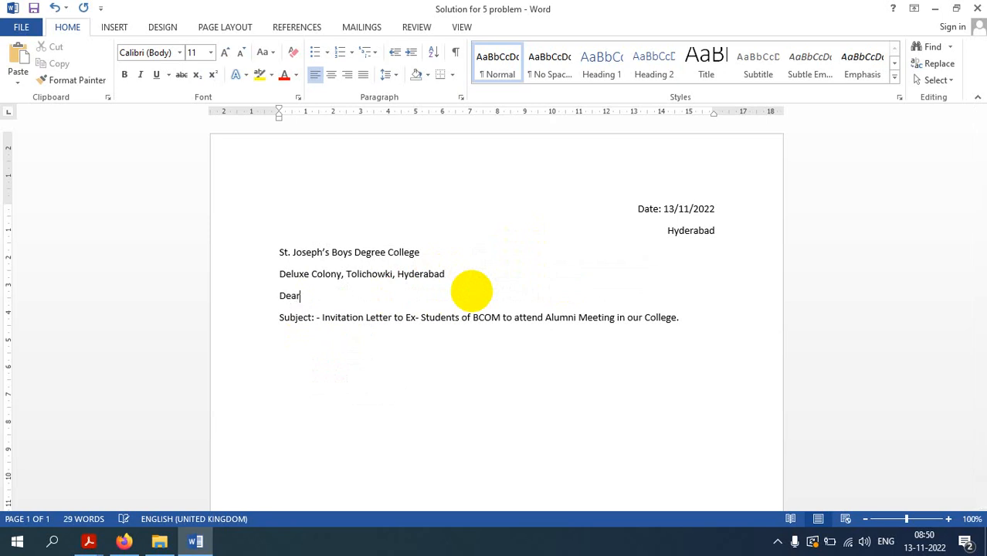
pyautogui.write('Students,')
pyautogui.click(488, 273)
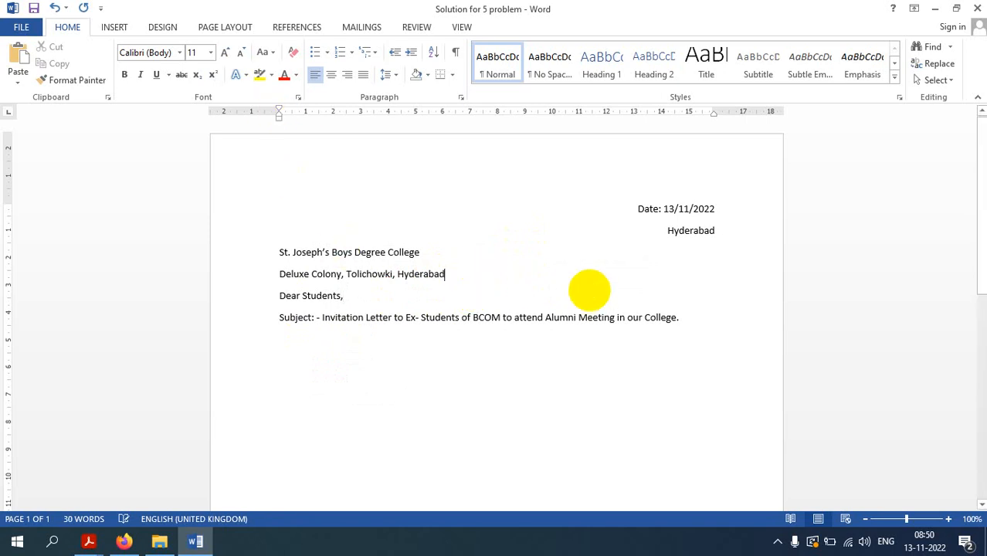
pyautogui.press('Return')
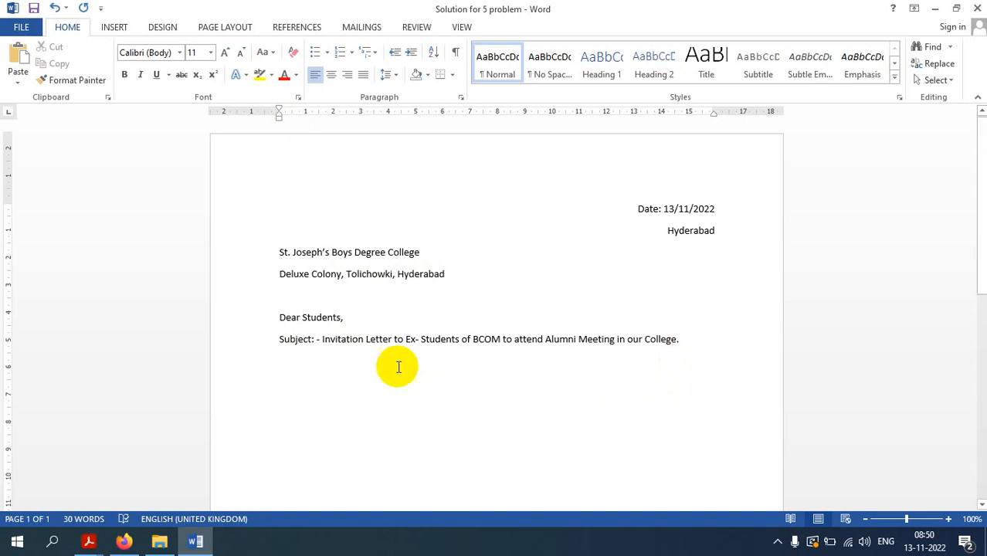
pyautogui.scroll(-1, 424, 395)
# Type an indented paragraph inviting Ex- Students of BCOM to the Meeting in our college
pyautogui.click(354, 355)
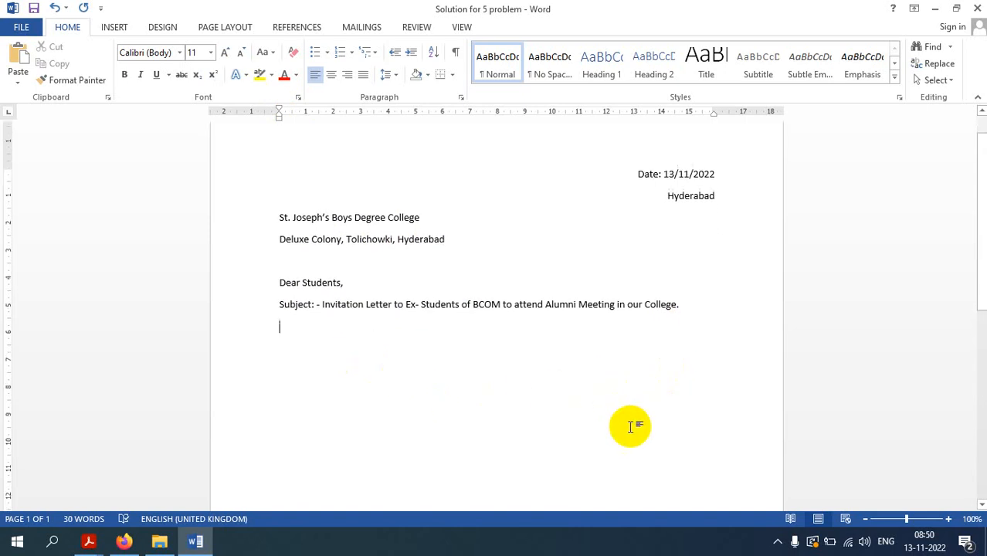
pyautogui.write('We are h')
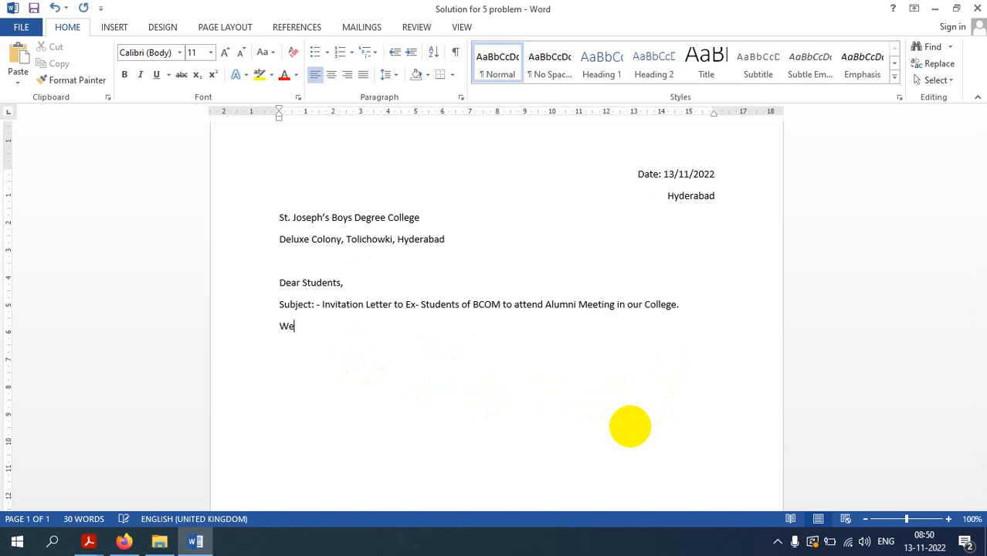
pyautogui.press('BackSpace')
pyautogui.press('BackSpace')
pyautogui.press('BackSpace')
pyautogui.press('BackSpace')
pyautogui.press('BackSpace')
pyautogui.press('BackSpace')
pyautogui.press('BackSpace')
pyautogui.press('BackSpace')
pyautogui.press('Tab')
pyautogui.write('We are happy to')
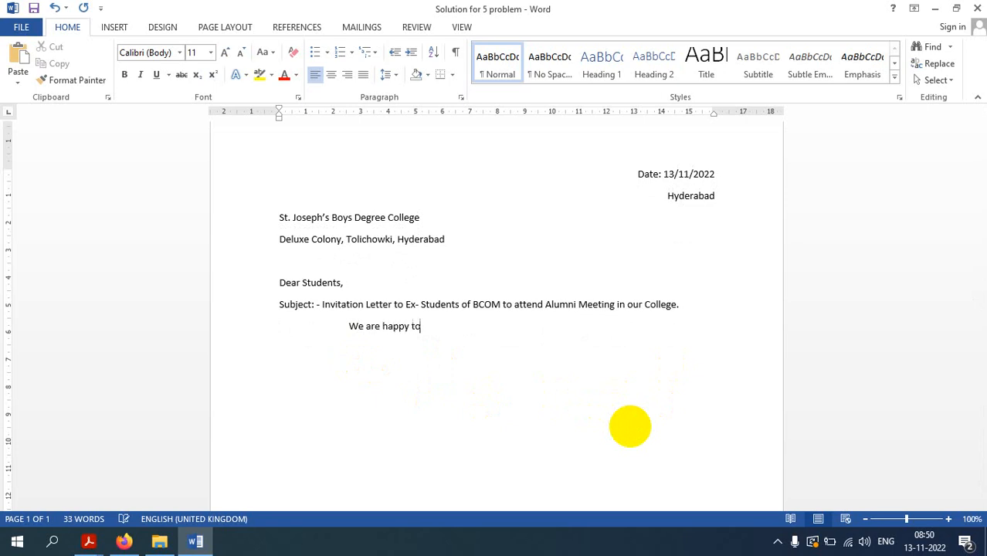
pyautogui.write(' invite the ')
pyautogui.write('Ex')
pyautogui.press('BackSpace')
pyautogui.write('x- Student')
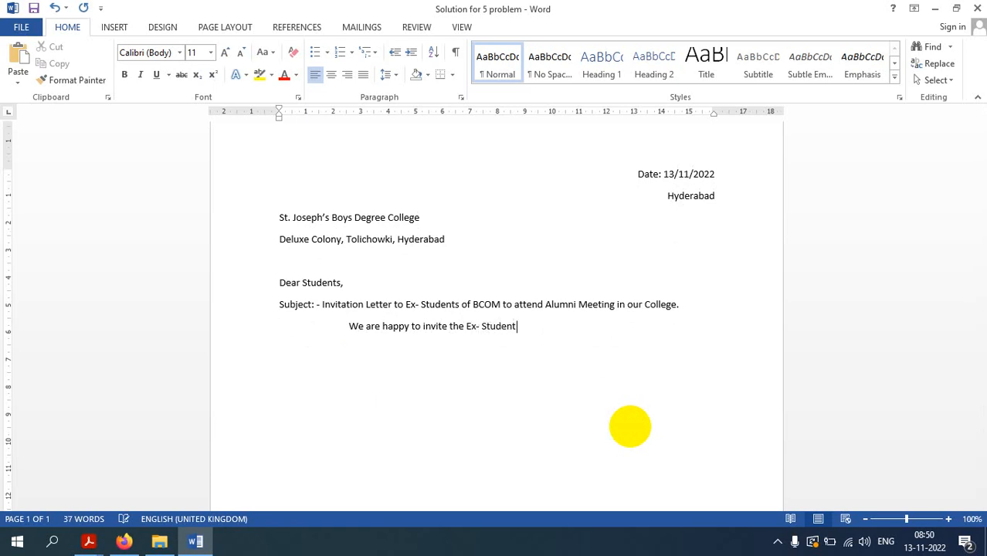
pyautogui.write(' of ')
pyautogui.write('Bc')
pyautogui.write('OM ')
pyautogui.write('to atte')
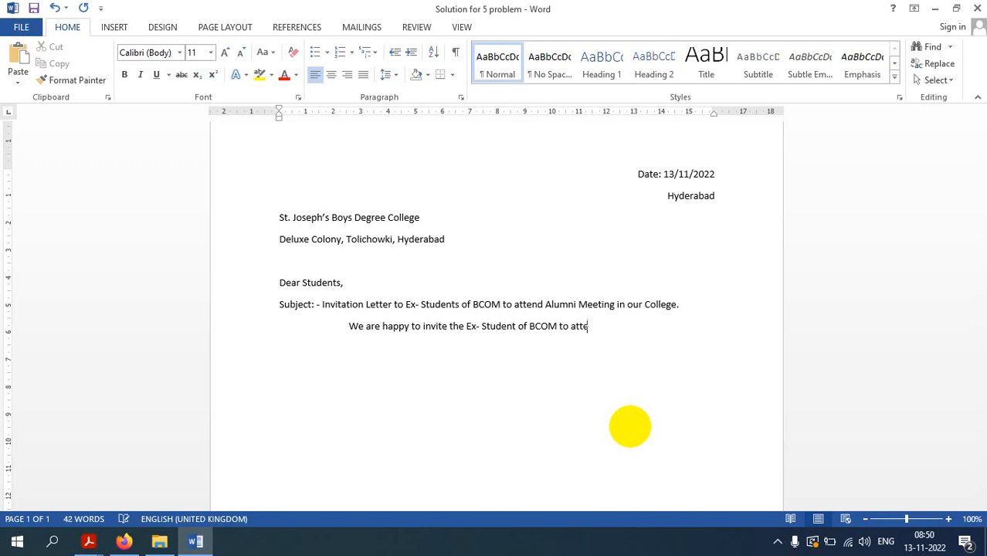
pyautogui.write('nd the ')
pyautogui.write('Meeting in our cl')
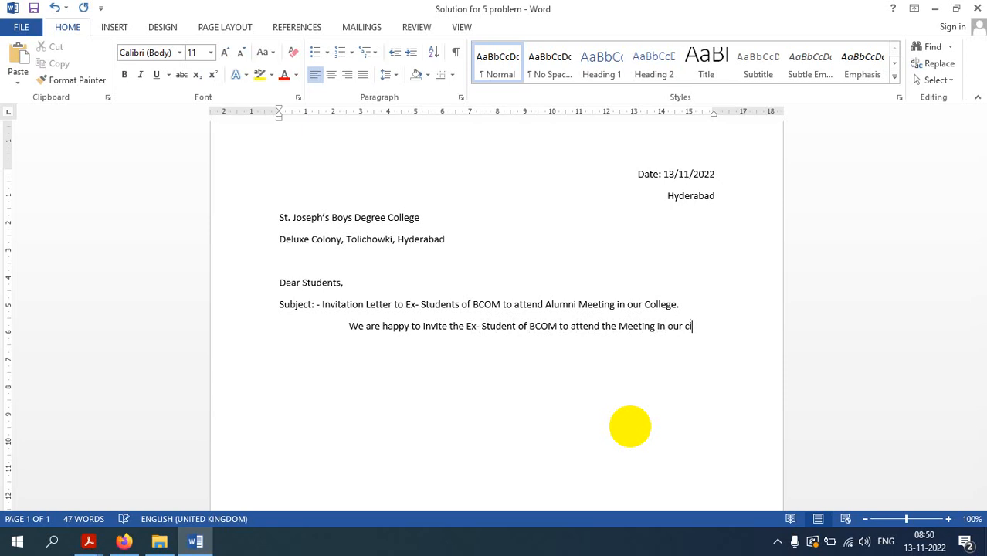
pyautogui.press('BackSpace')
pyautogui.write('ollege')
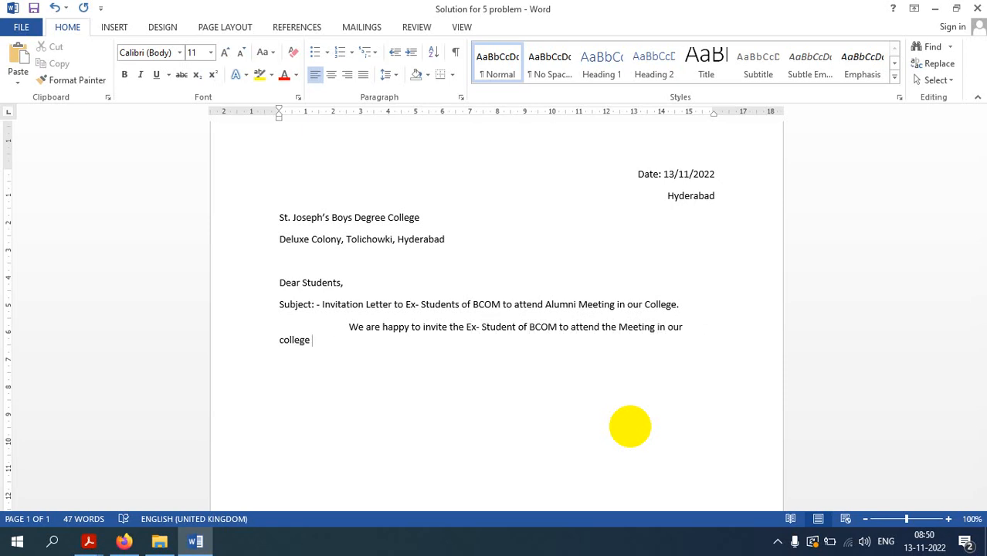
# Finish with the date 14/11/2022 at 11.00 A.M., then add the Principal sign-off with the principal's name
pyautogui.write('on')
pyautogui.write(' 15')
pyautogui.press('BackSpace')
pyautogui.write('4-11-')
pyautogui.press('BackSpace')
pyautogui.press('BackSpace')
pyautogui.press('BackSpace')
pyautogui.press('BackSpace')
pyautogui.write('/11-')
pyautogui.write('/2022')
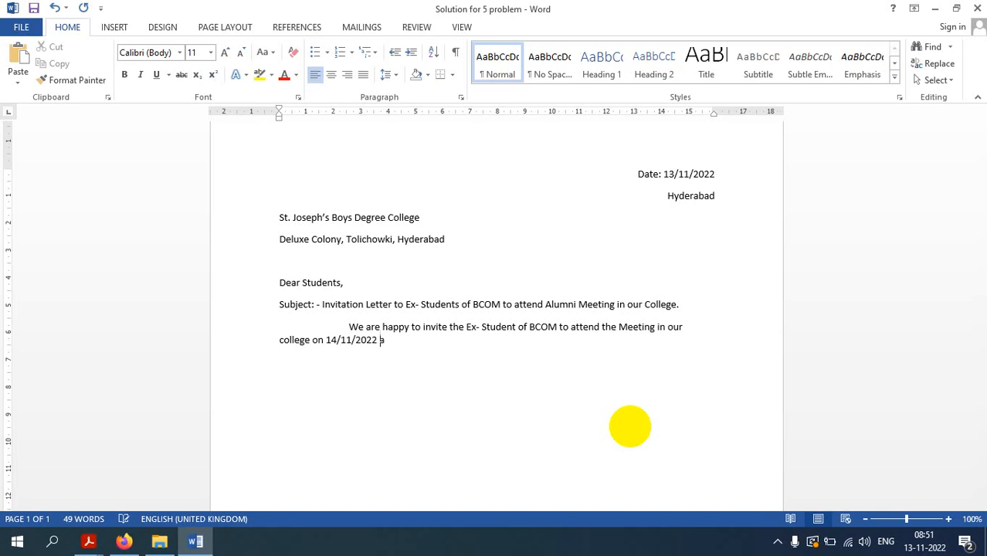
pyautogui.write('at 11.00 A')
pyautogui.write('M.')
pyautogui.press('Return')
pyautogui.press('Return')
pyautogui.write('Princi')
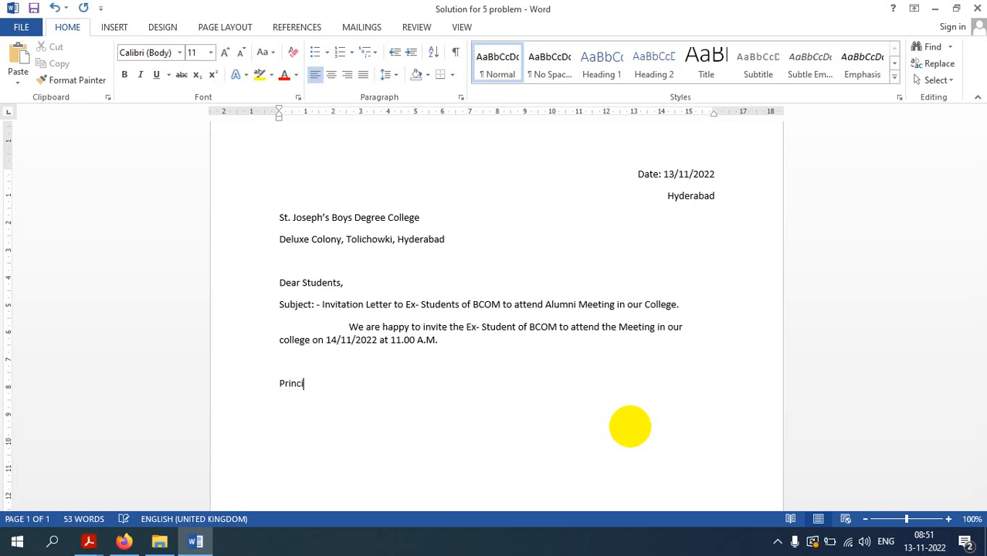
pyautogui.write('pal ')
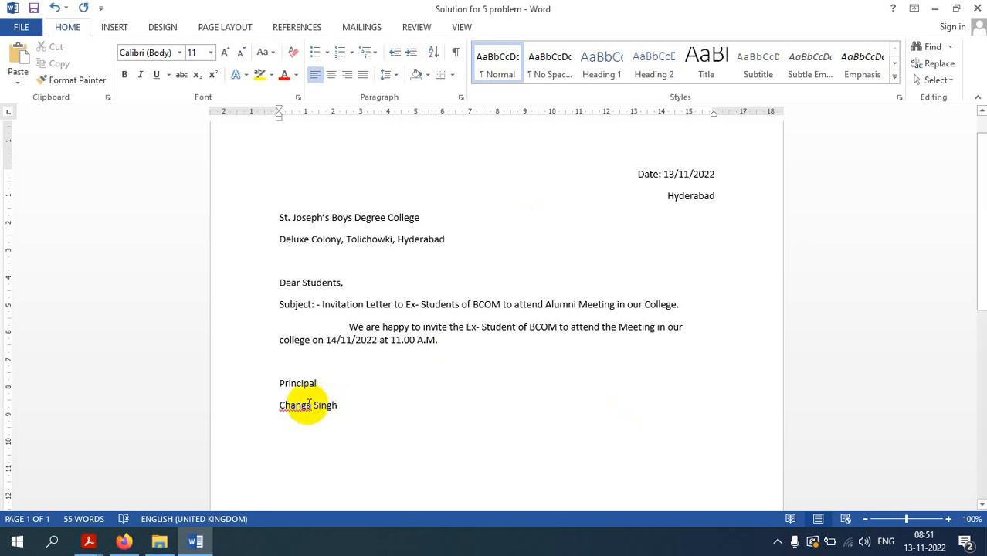
# Accept the principal's name in the sign-off as correctly spelled
pyautogui.rightClick(307, 403)
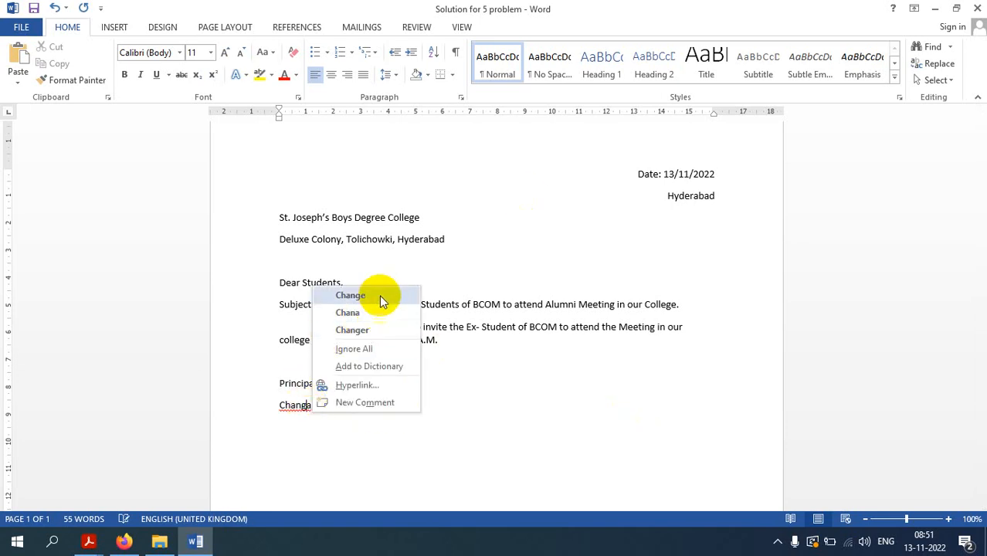
pyautogui.click(375, 366)
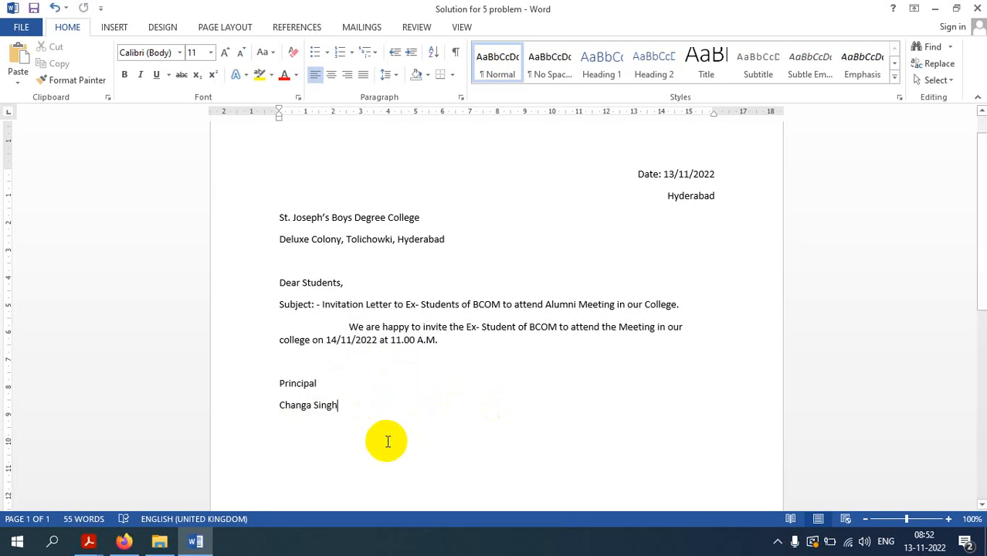
# Create a new recipient list with Select Recipients > Type a New List, opening New Address List
pyautogui.click(358, 29)
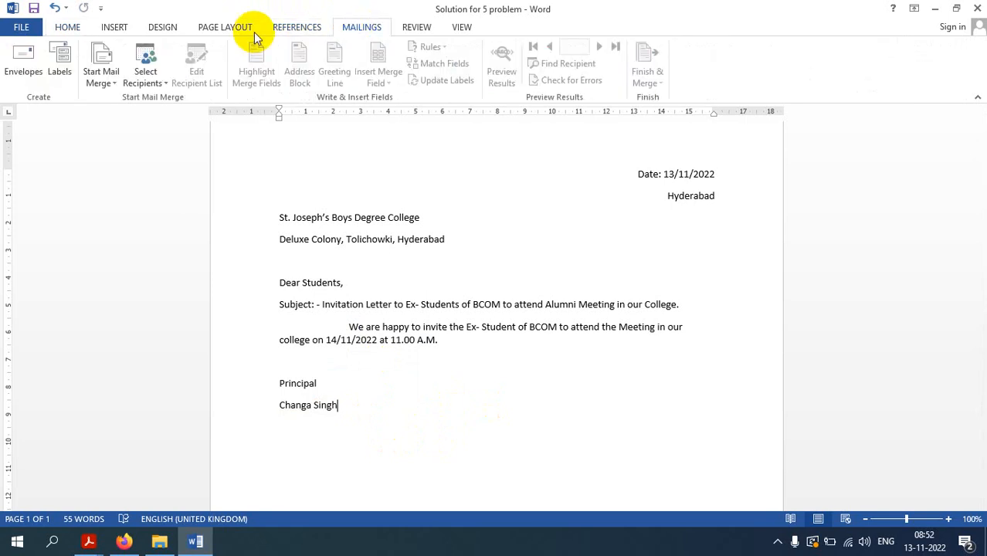
pyautogui.click(115, 82)
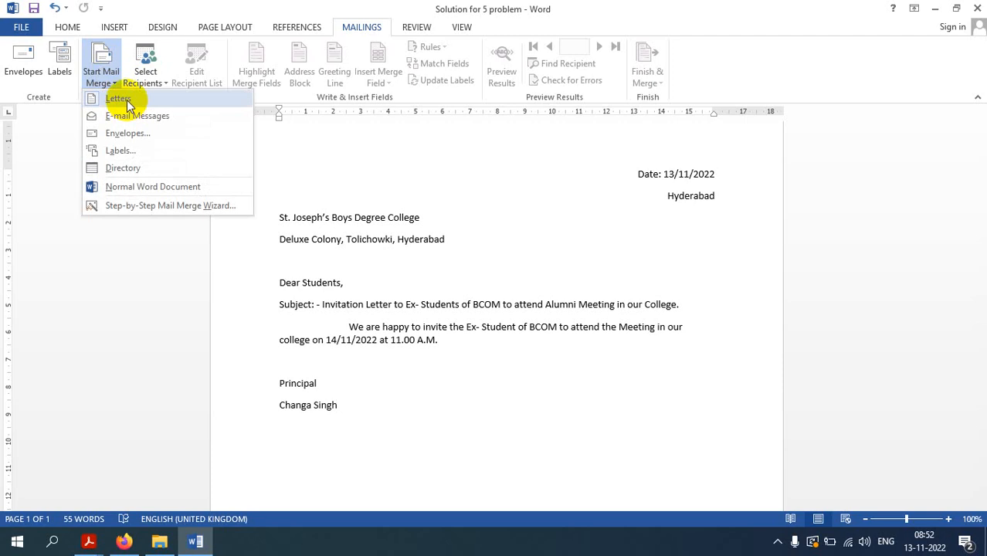
pyautogui.click(435, 217)
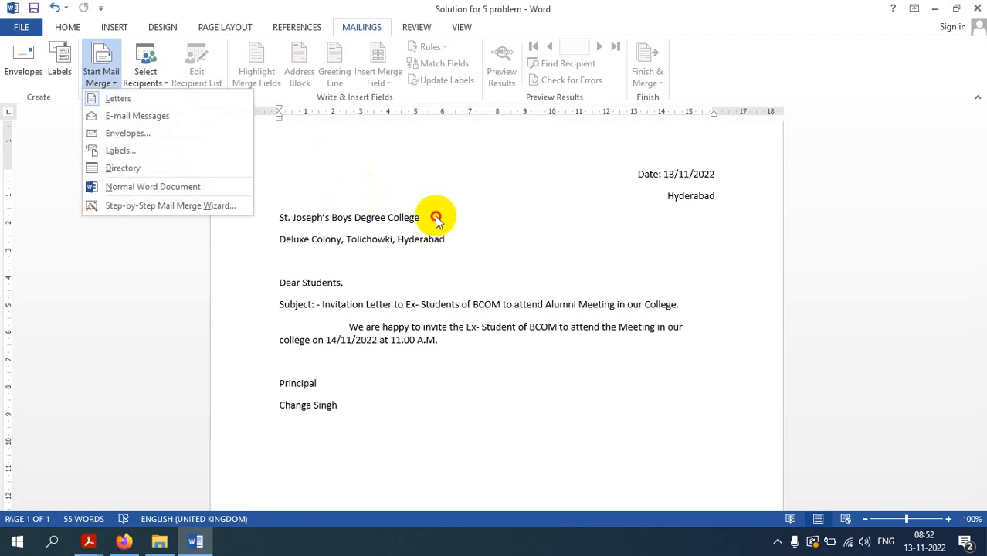
pyautogui.click(165, 81)
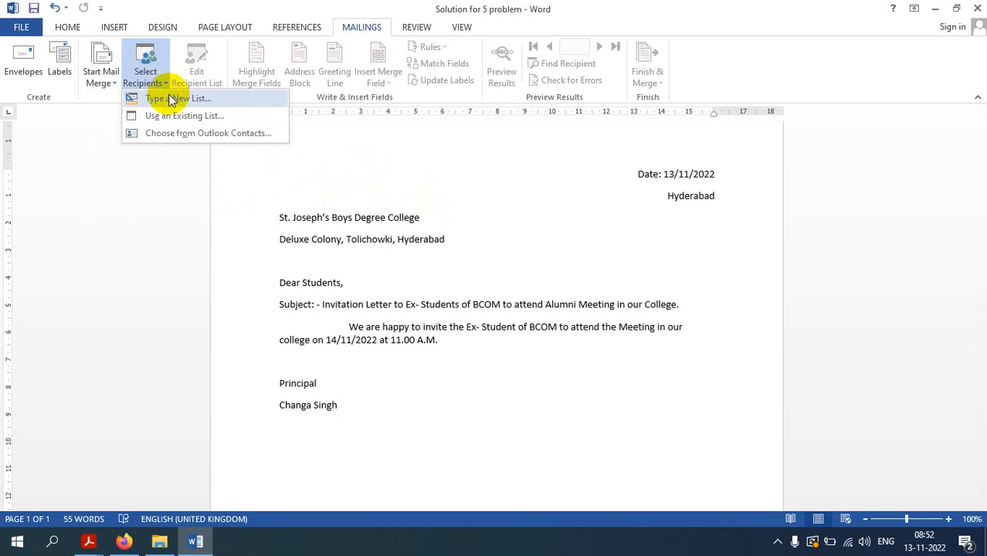
pyautogui.click(171, 99)
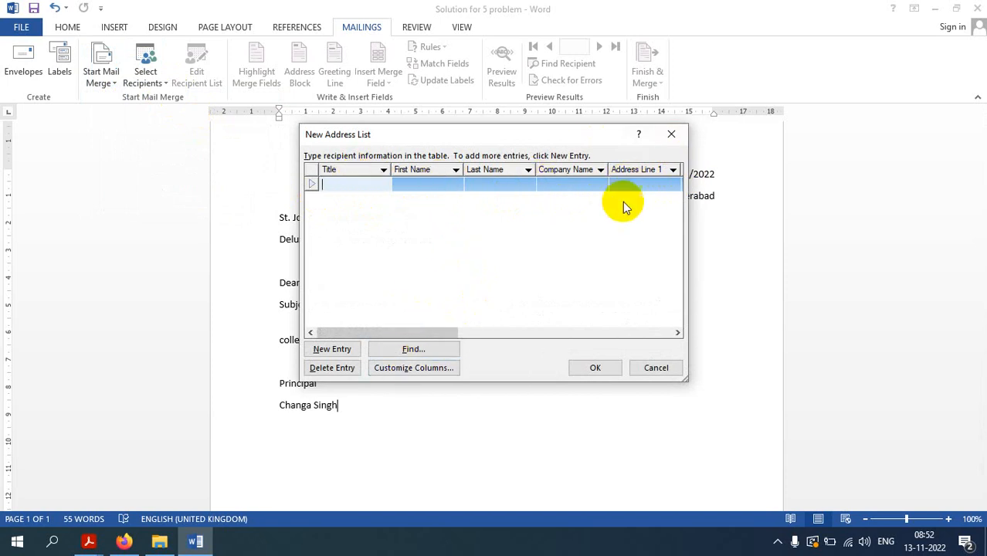
pyautogui.moveTo(434, 333); pyautogui.dragTo(313, 286)
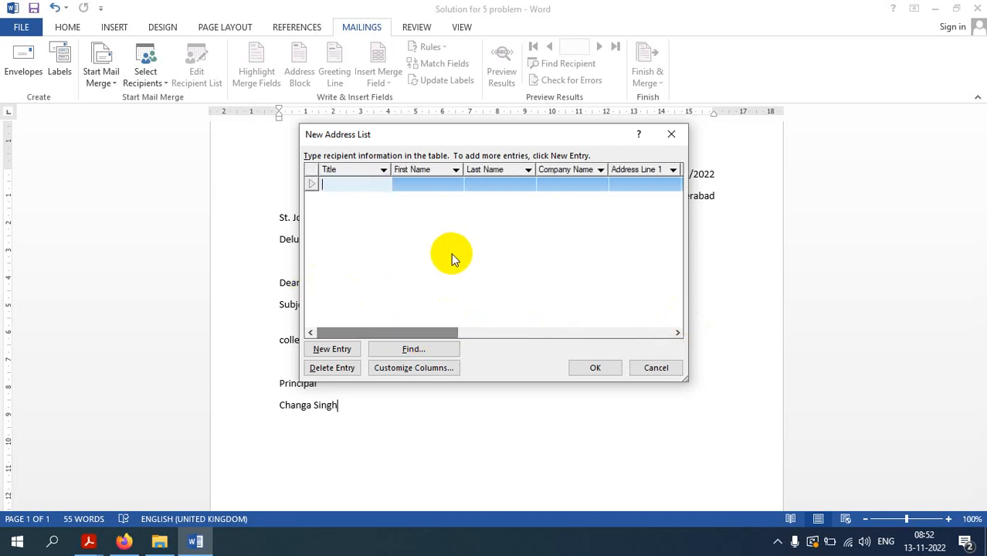
# Delete the Title, First Name, Last Name, Company Name, Address Line 1, Address Line 2 and City fields
pyautogui.click(411, 368)
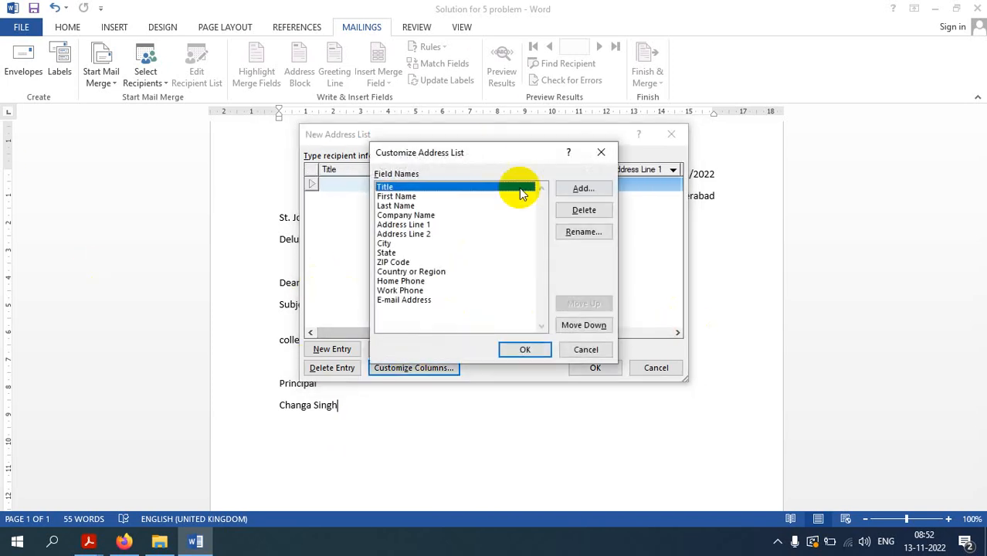
pyautogui.click(583, 210)
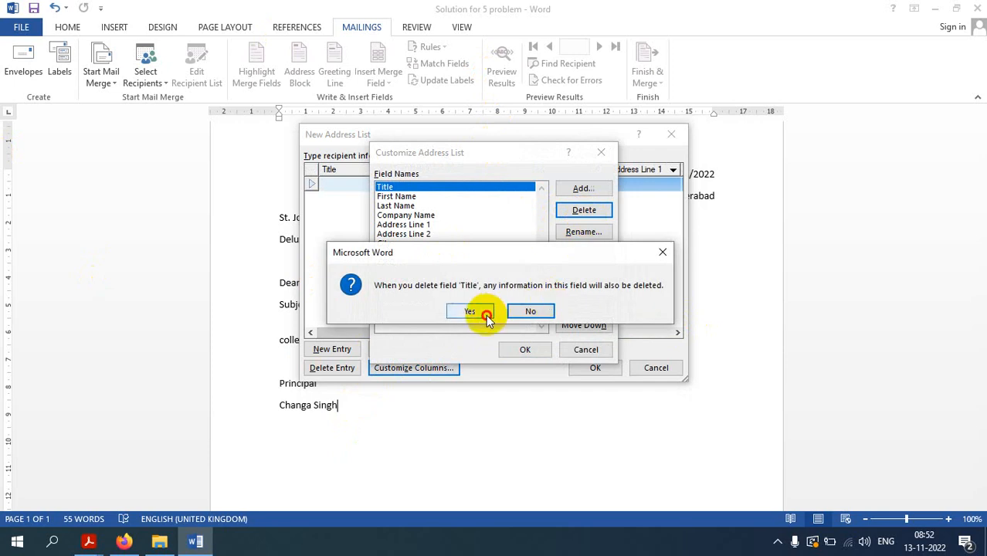
pyautogui.click(479, 311)
pyautogui.click(585, 212)
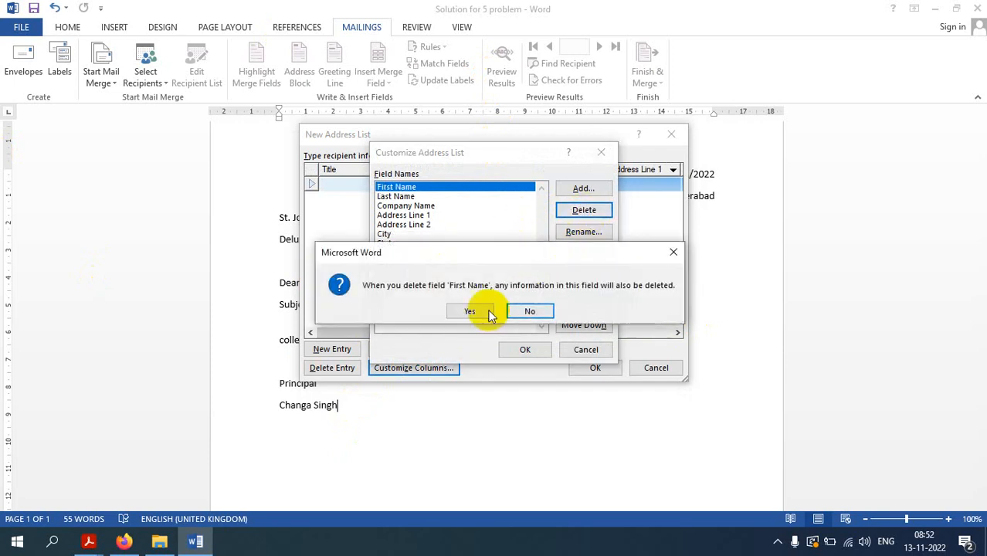
pyautogui.click(485, 310)
pyautogui.click(579, 214)
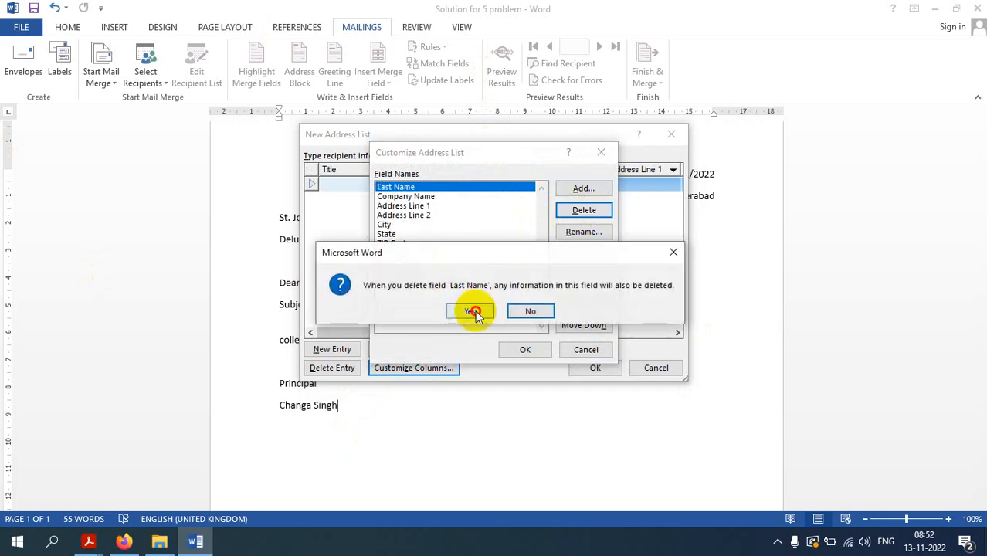
pyautogui.click(472, 310)
pyautogui.click(581, 213)
pyautogui.click(473, 311)
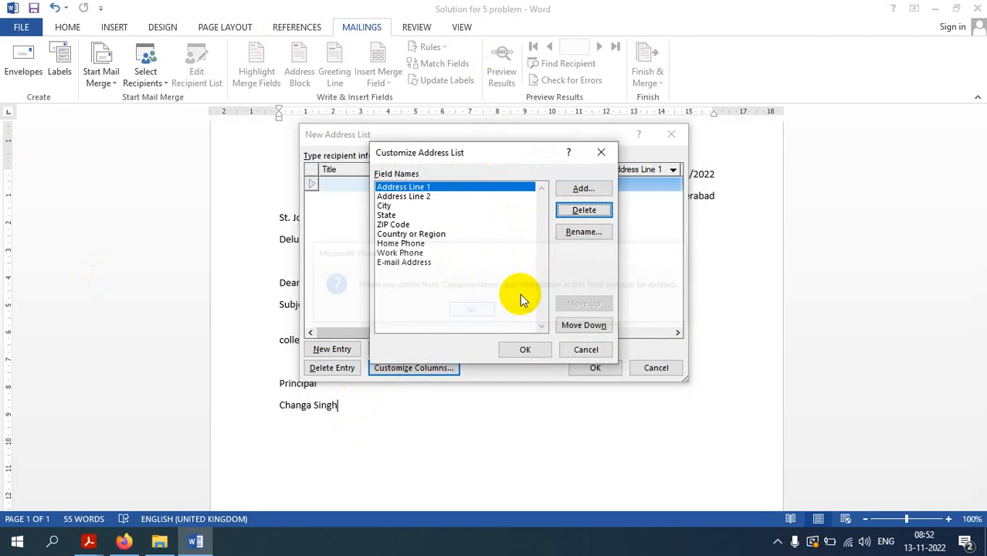
pyautogui.click(585, 210)
pyautogui.click(473, 310)
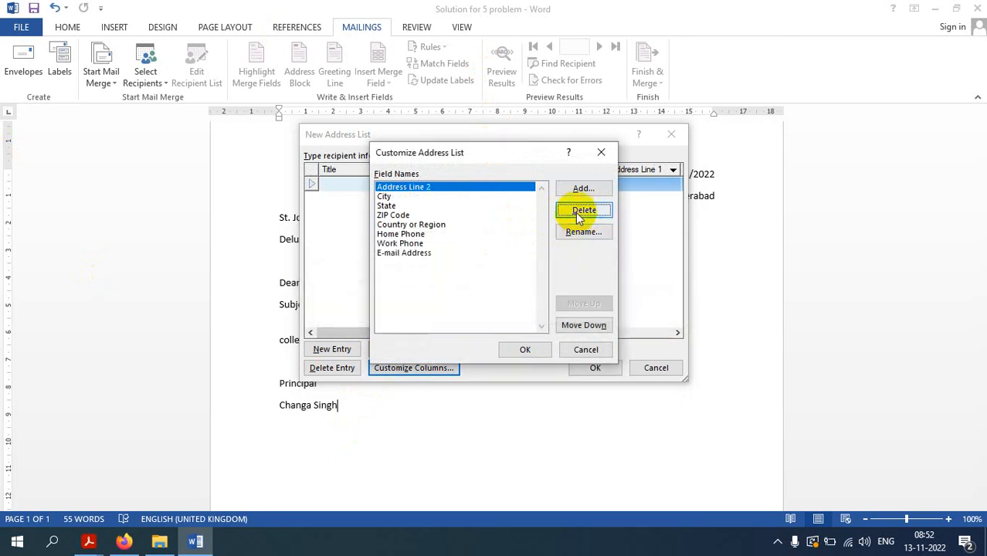
pyautogui.click(579, 210)
pyautogui.click(463, 310)
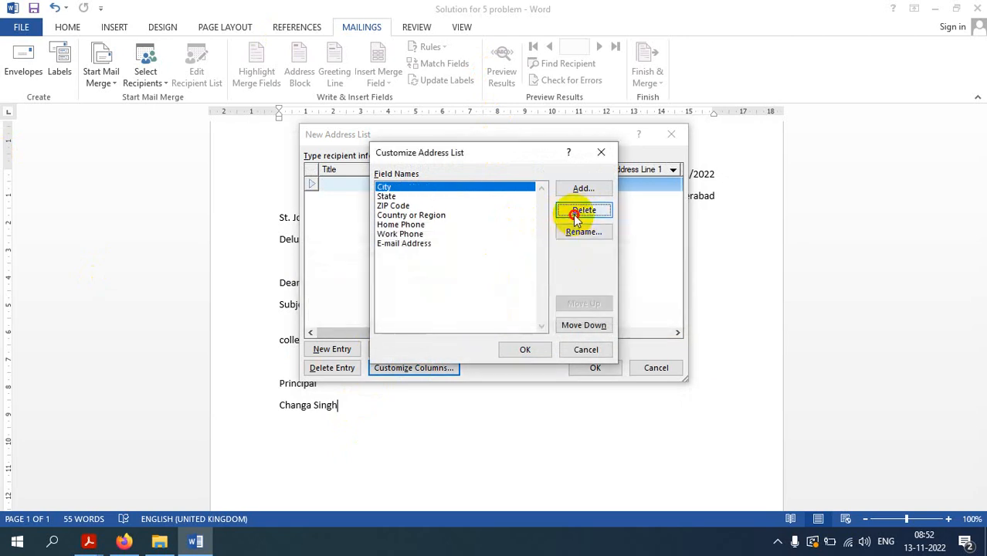
pyautogui.click(579, 211)
pyautogui.click(470, 311)
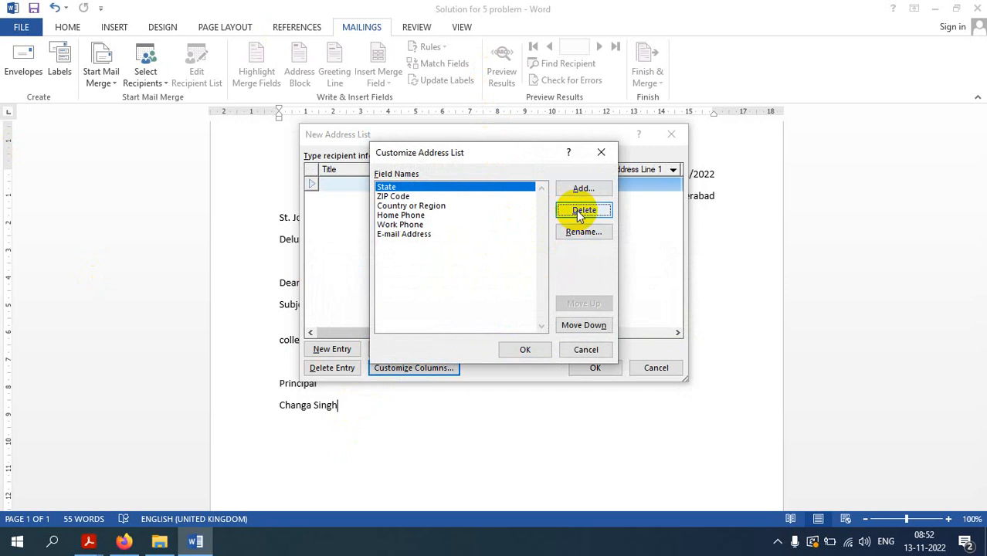
# Delete the remaining State, ZIP Code, Country or Region, Home Phone, Work Phone and E-mail Address fields
pyautogui.click(580, 210)
pyautogui.click(471, 311)
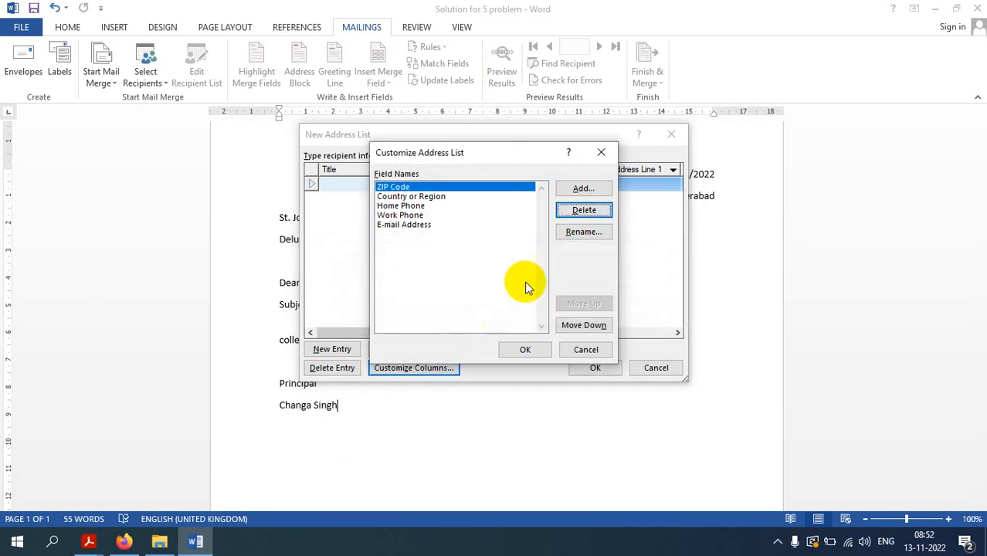
pyautogui.click(579, 211)
pyautogui.click(470, 312)
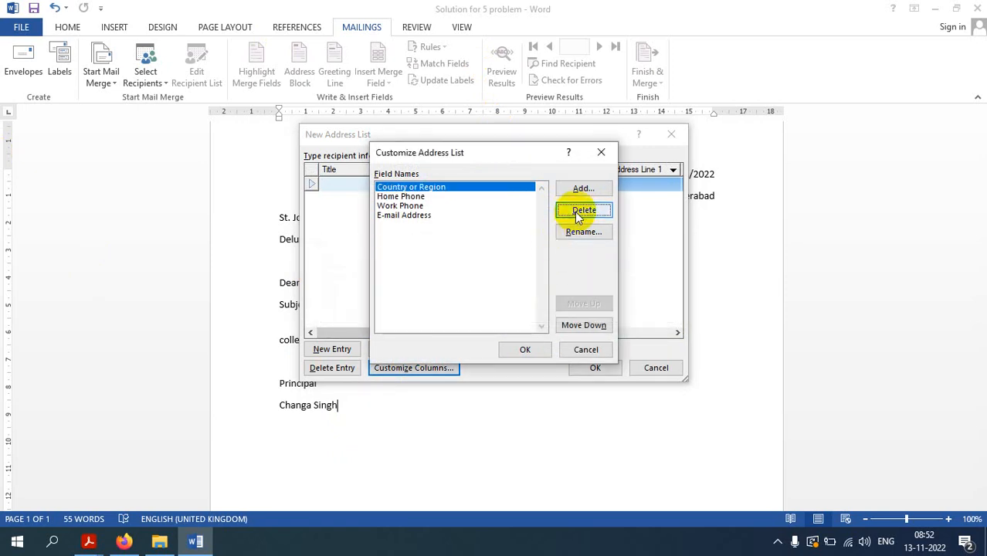
pyautogui.click(581, 210)
pyautogui.click(470, 312)
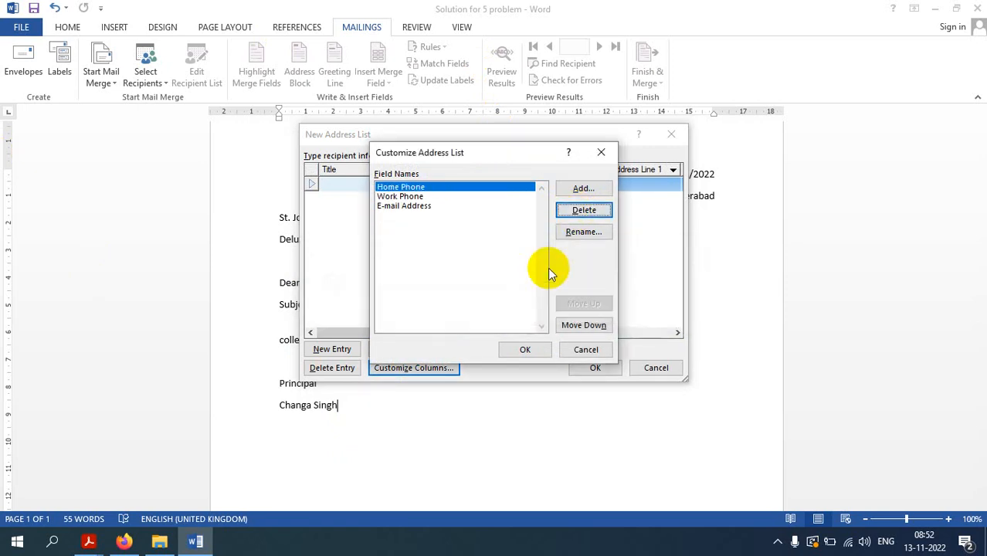
pyautogui.click(580, 210)
pyautogui.click(471, 311)
pyautogui.click(581, 210)
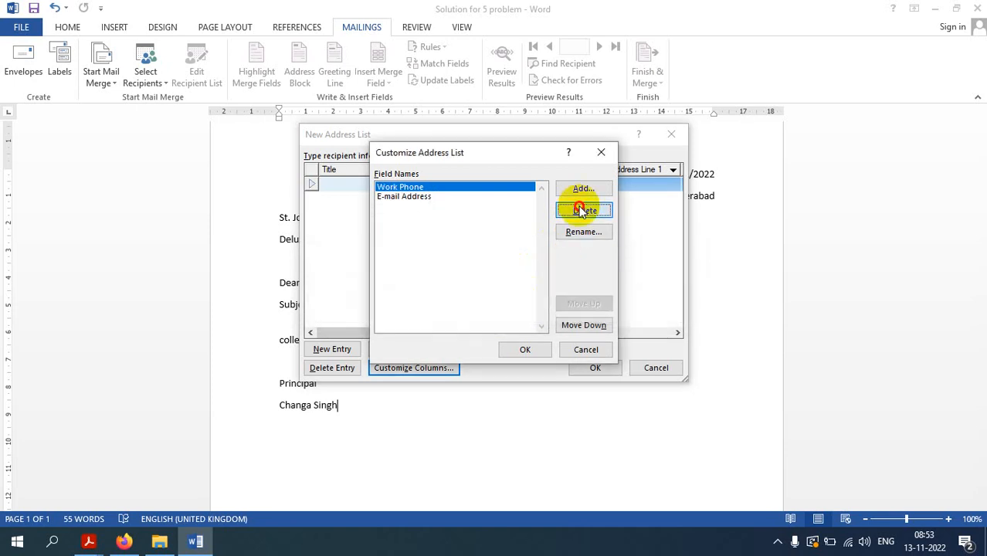
pyautogui.click(464, 310)
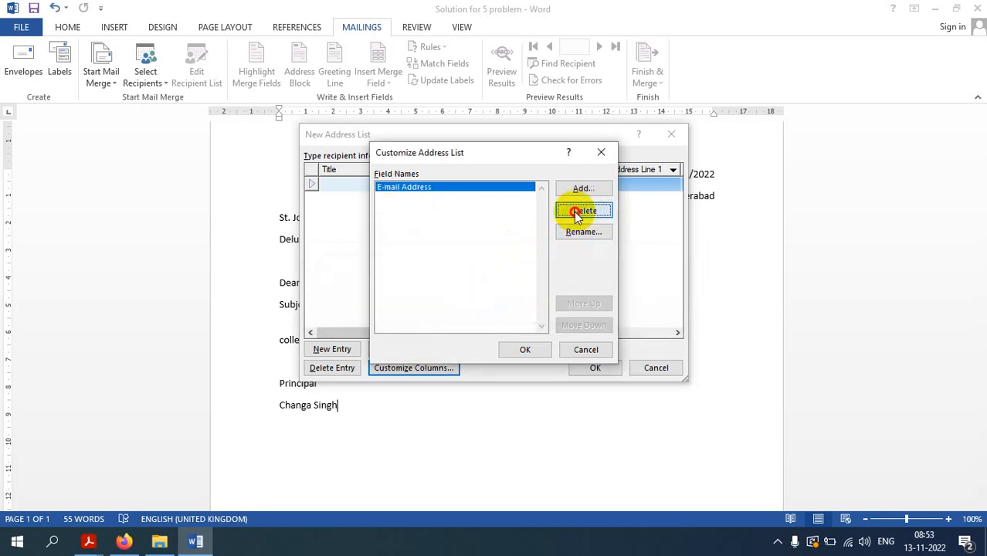
pyautogui.click(583, 211)
pyautogui.click(473, 310)
pyautogui.click(575, 189)
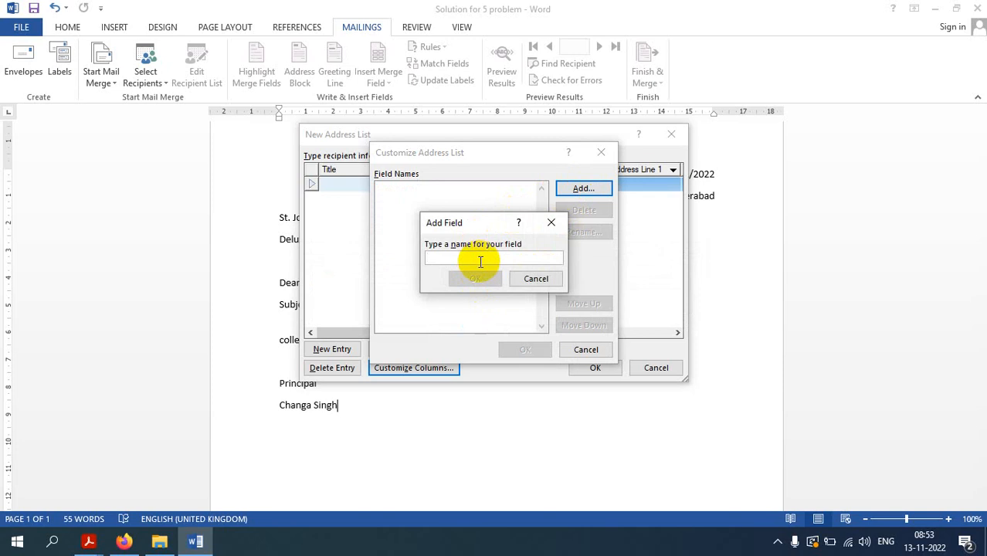
# Add custom fields Student Name, Mobile Number and Email ID, then apply them to the list
pyautogui.write('Student')
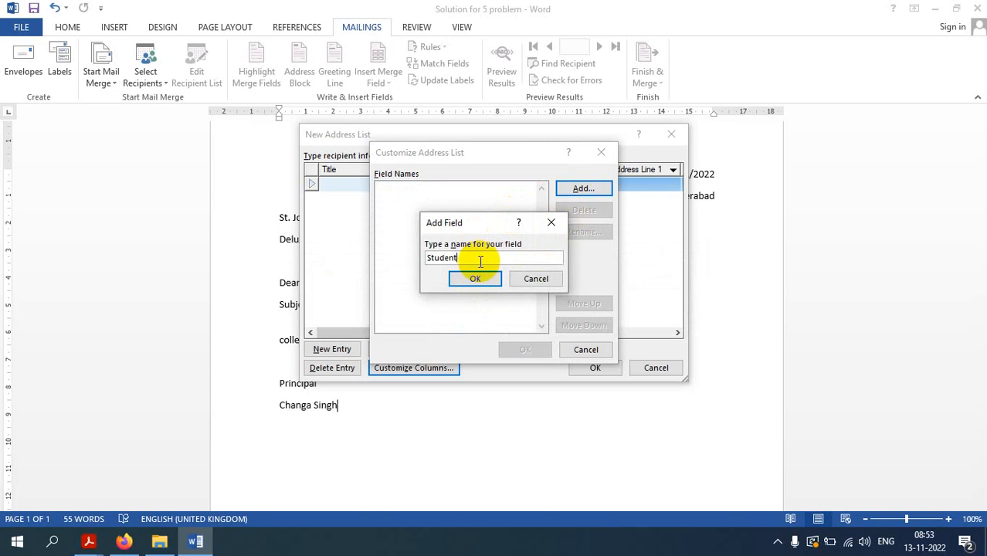
pyautogui.write(' Name')
pyautogui.click(458, 278)
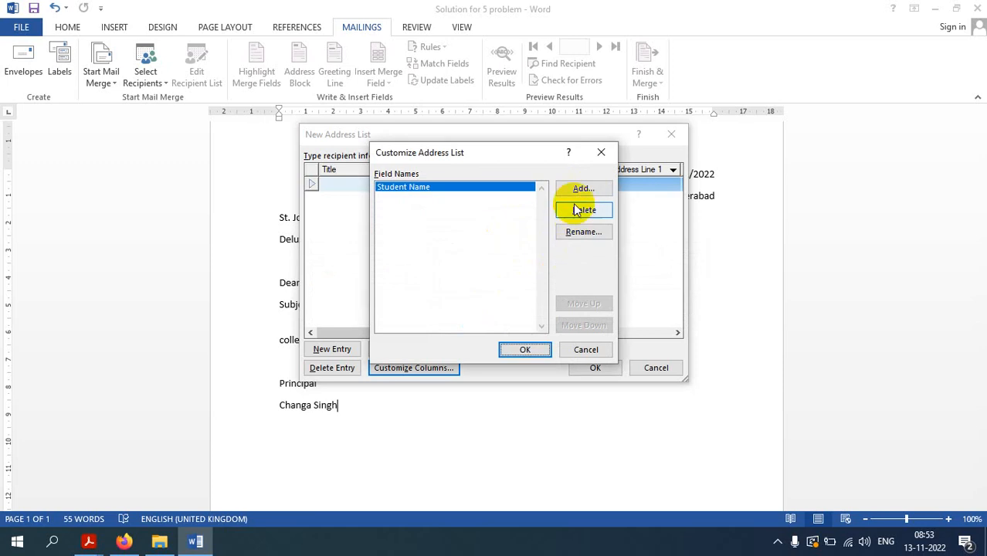
pyautogui.click(579, 188)
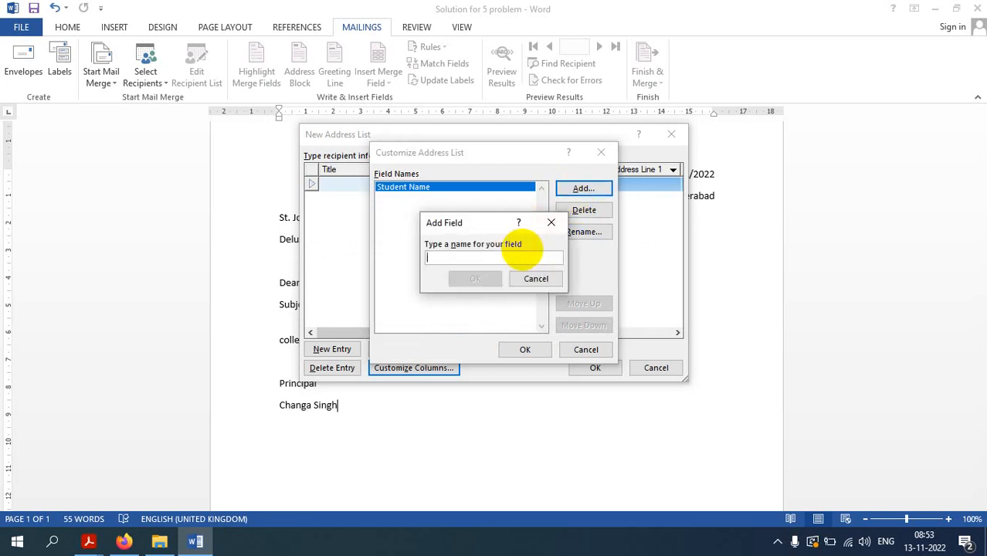
pyautogui.write('Mobile MN')
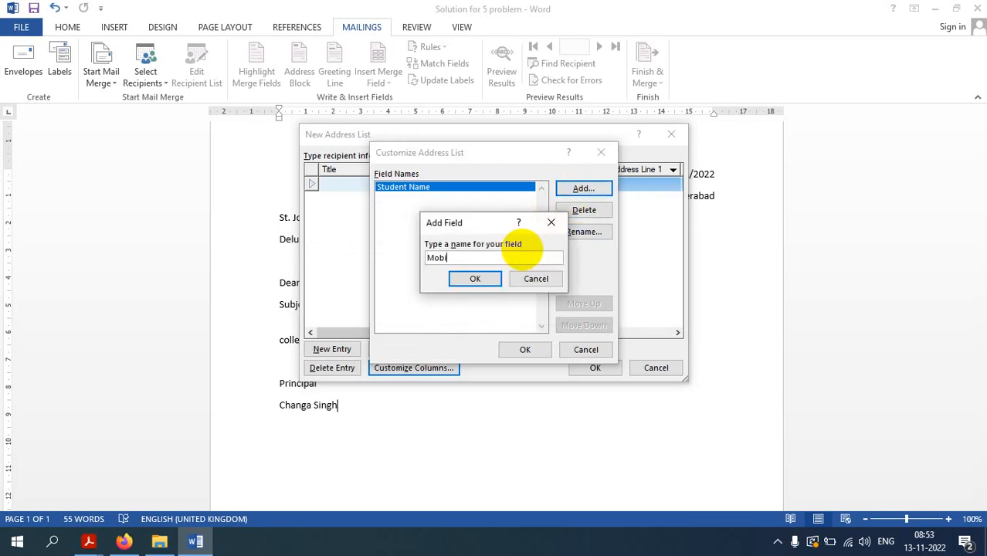
pyautogui.press('BackSpace')
pyautogui.press('BackSpace')
pyautogui.write('Number')
pyautogui.click(471, 278)
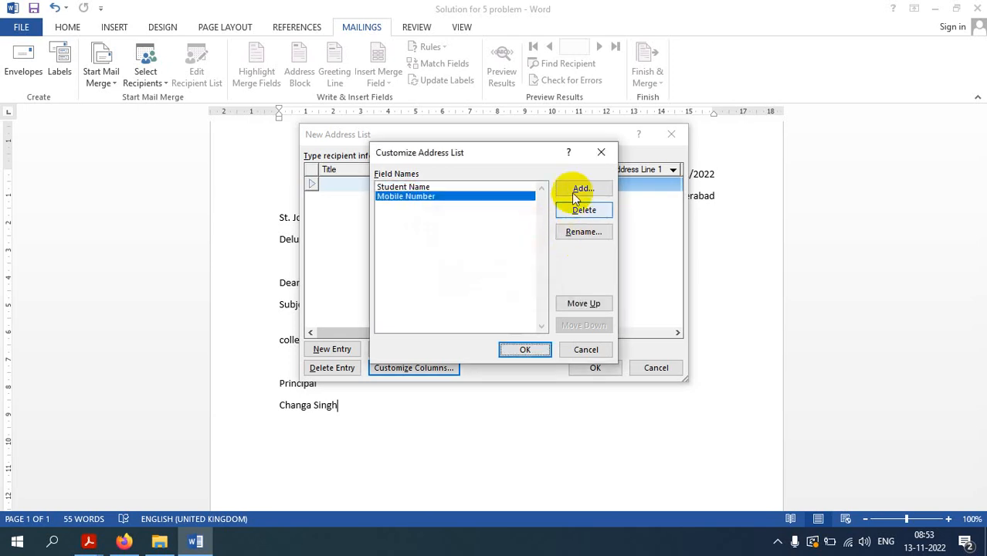
pyautogui.click(573, 191)
pyautogui.write('Email ID')
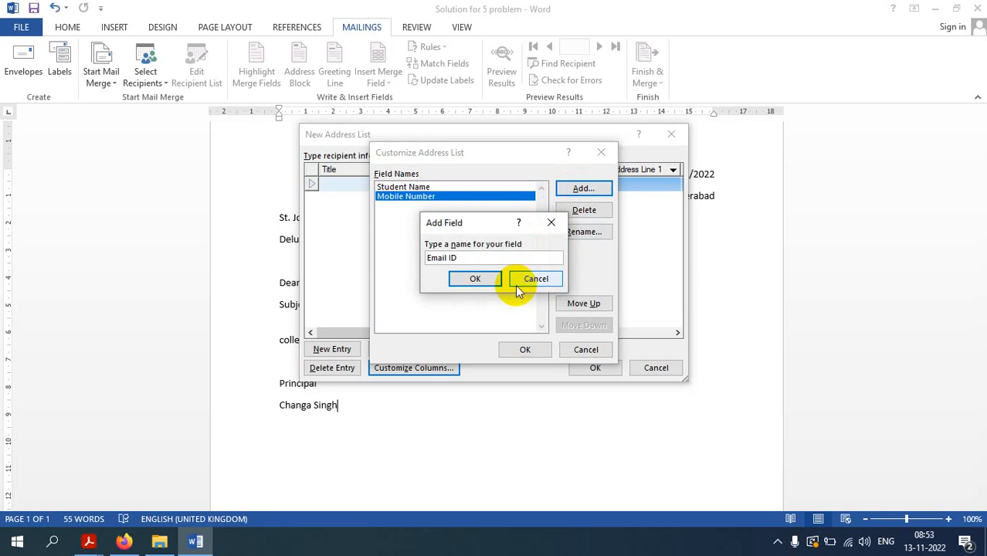
pyautogui.click(473, 279)
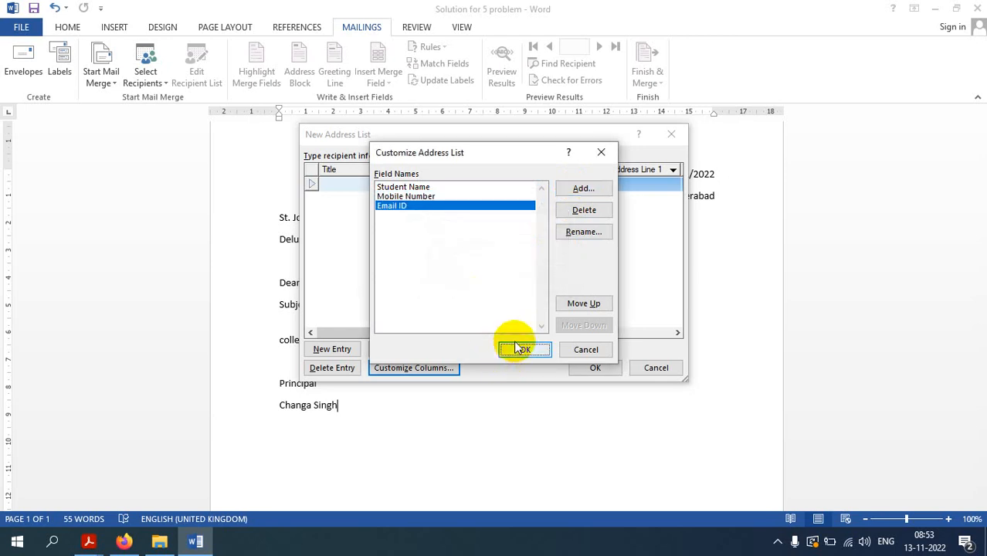
pyautogui.click(527, 348)
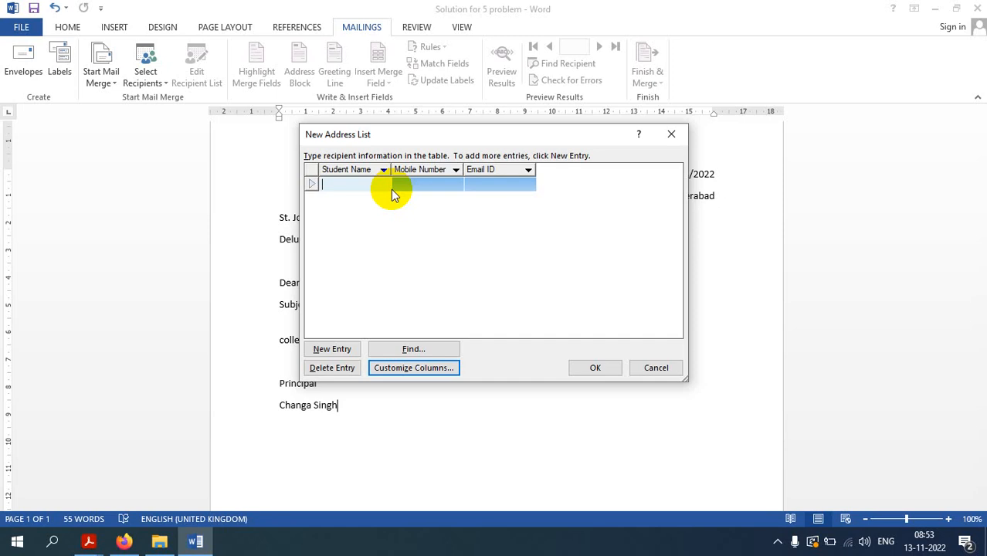
# Enter the first two students' names, mobile numbers and email addresses
pyautogui.write('Ammar')
pyautogui.press('Tab')
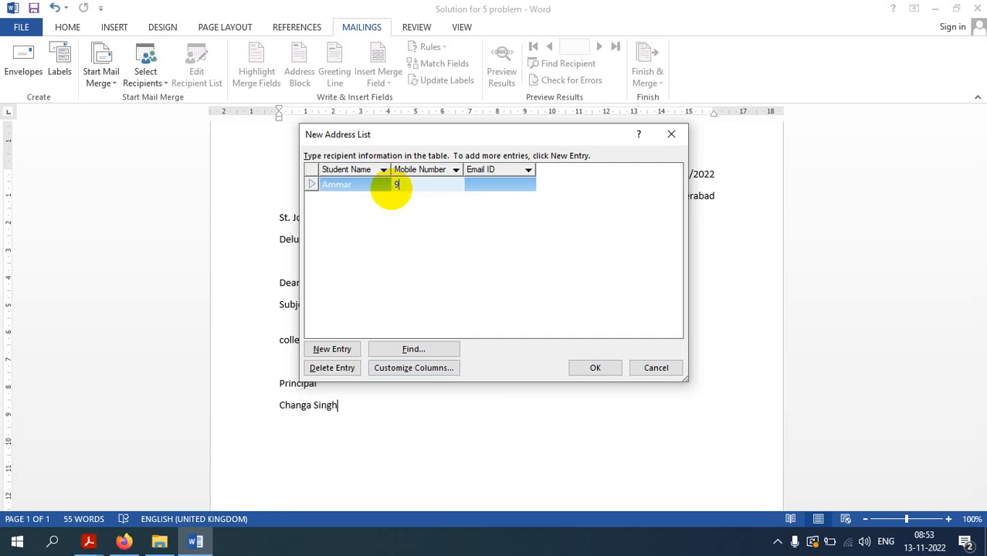
pyautogui.press('Tab')
pyautogui.write('Ammar')
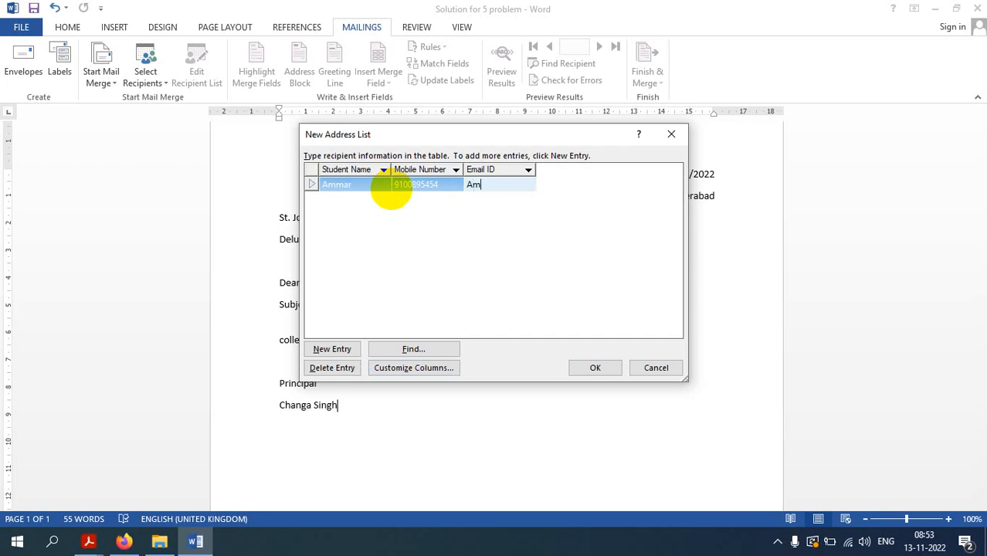
pyautogui.press('BackSpace')
pyautogui.press('BackSpace')
pyautogui.press('BackSpace')
pyautogui.press('BackSpace')
pyautogui.press('BackSpace')
pyautogui.press('Tab')
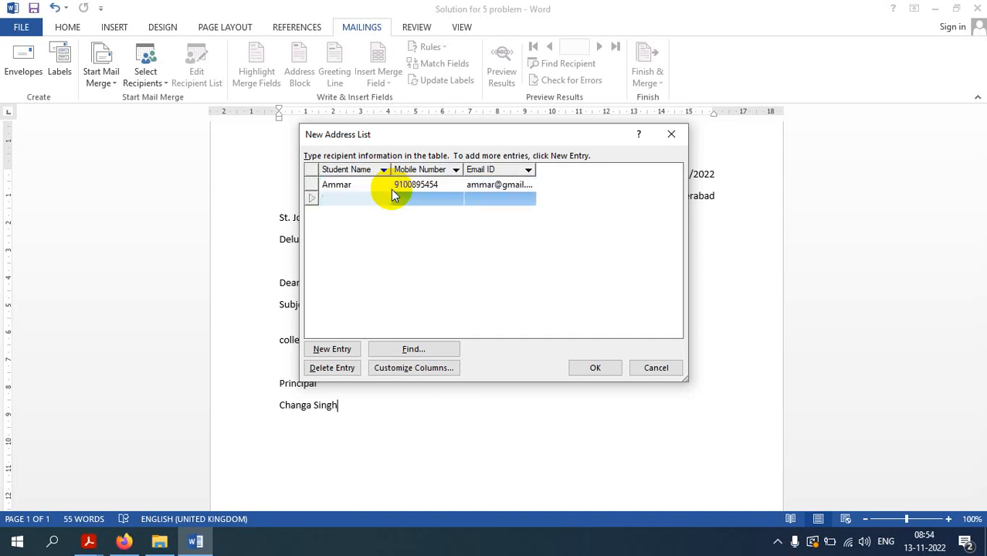
pyautogui.press('Tab')
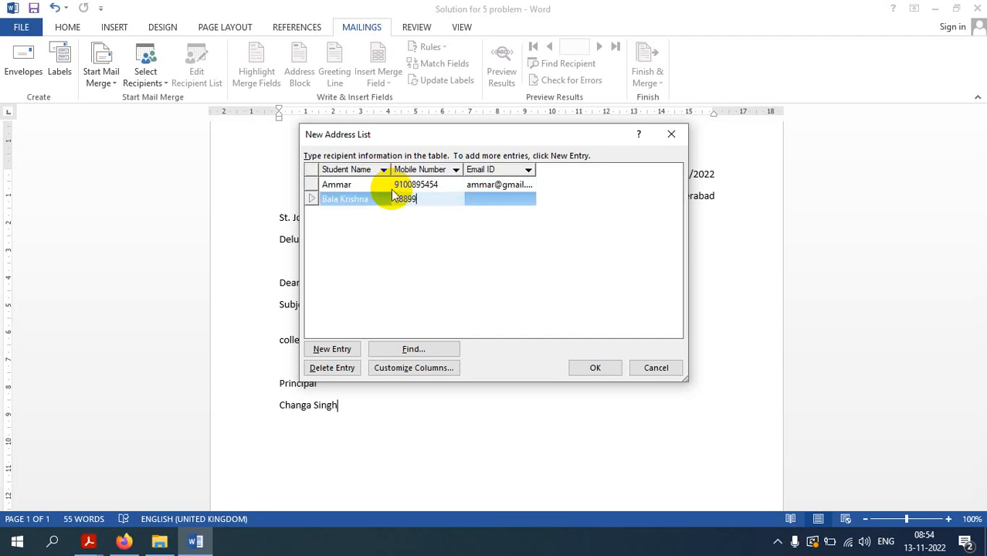
pyautogui.press('Tab')
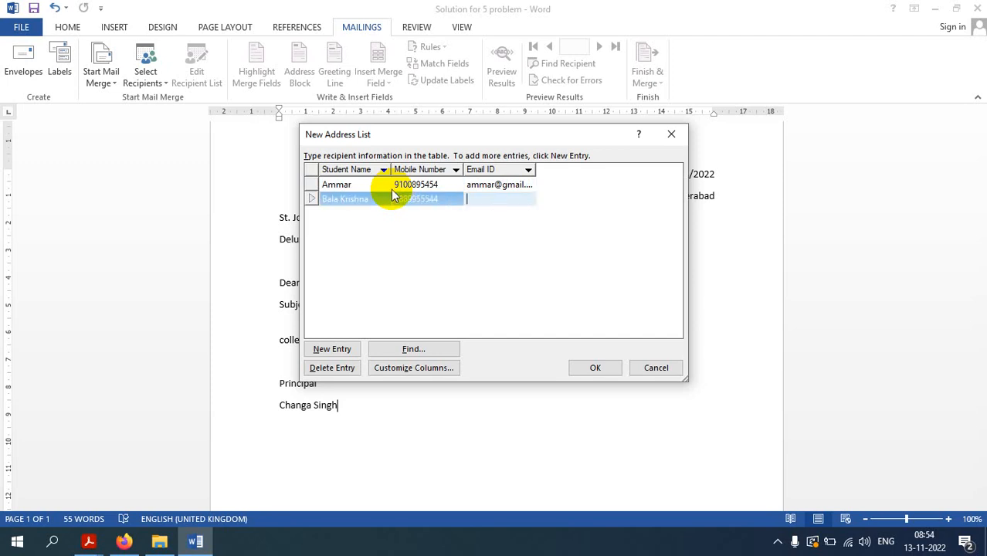
pyautogui.press('Tab')
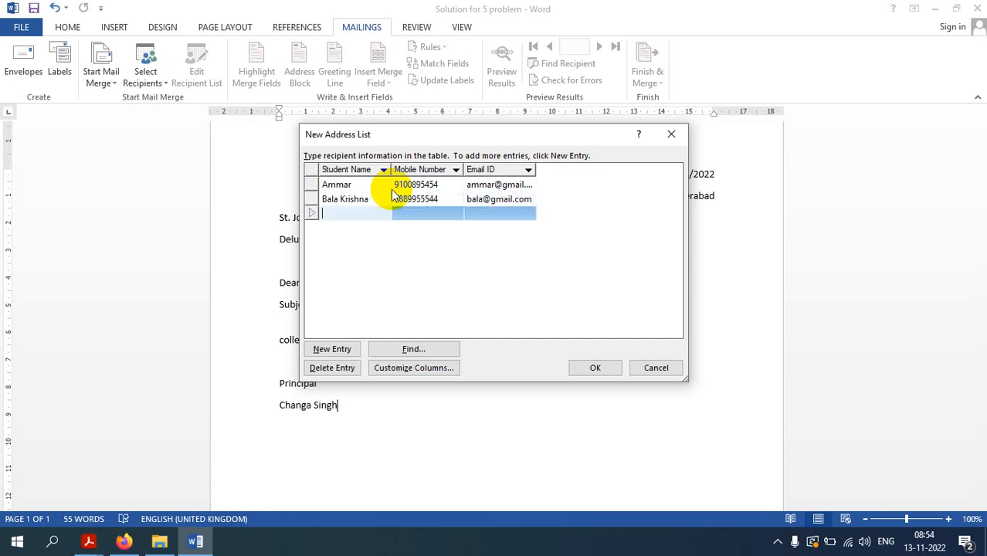
# Add the third and fourth students, trimming the fourth mobile number to ten digits
pyautogui.write('Clinton')
pyautogui.press('Tab')
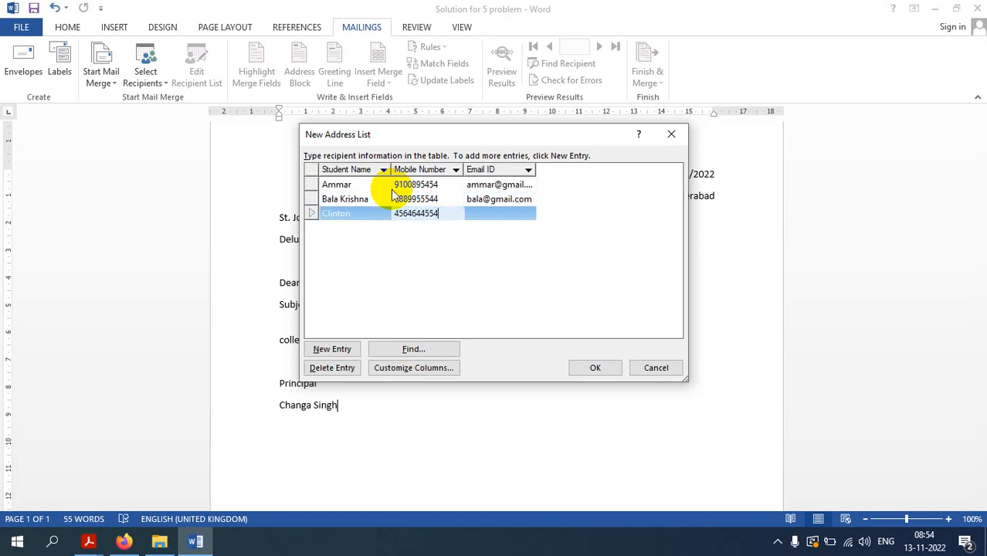
pyautogui.press('Tab')
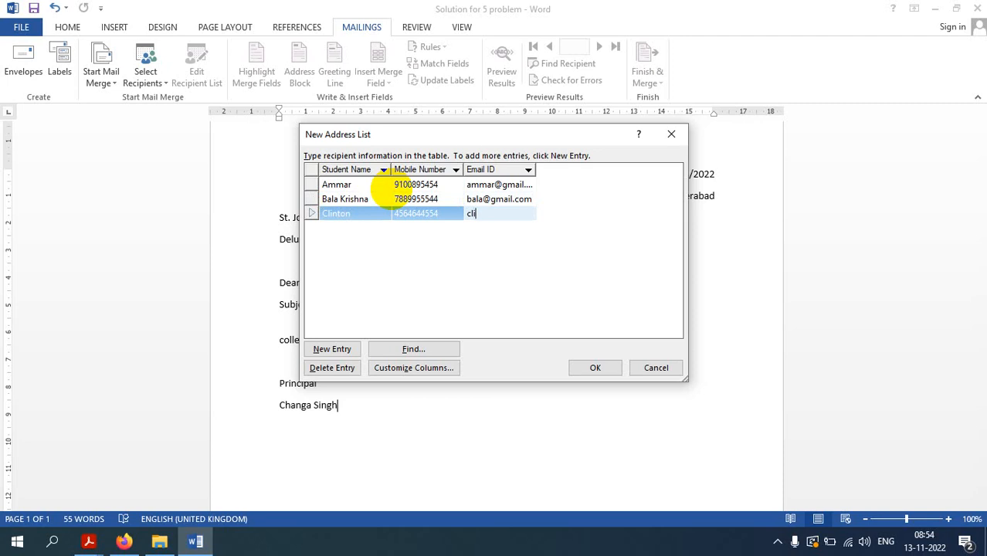
pyautogui.press('Tab')
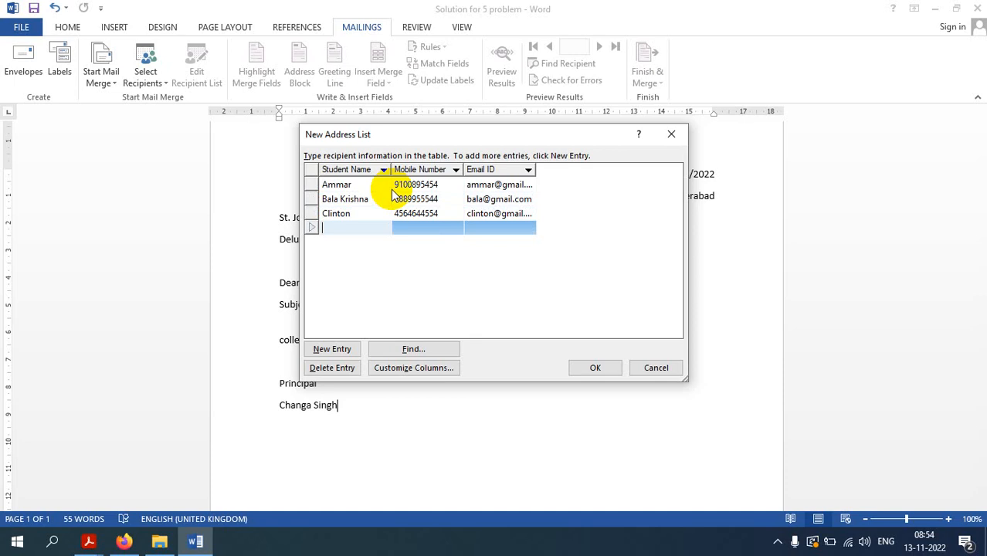
pyautogui.write('David')
pyautogui.press('Tab')
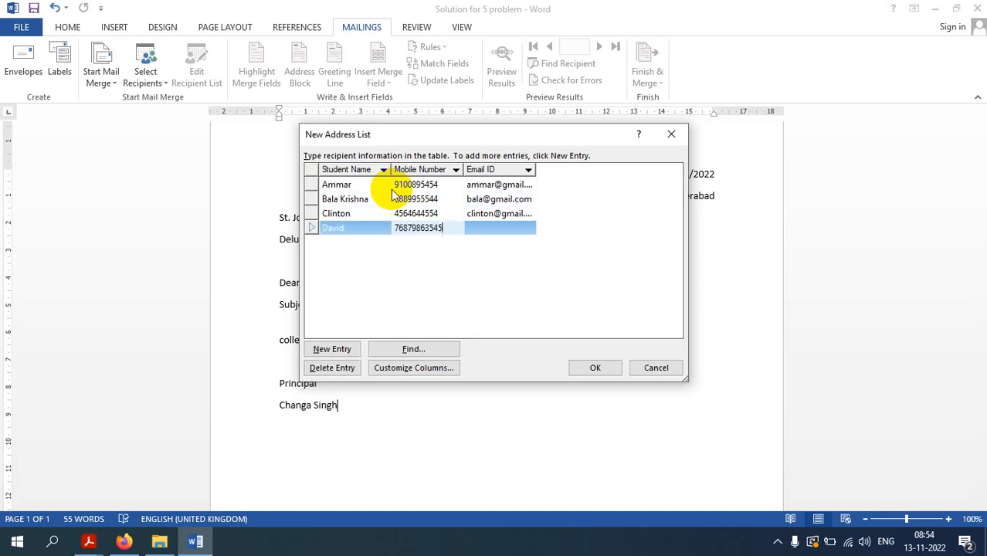
pyautogui.press('Tab')
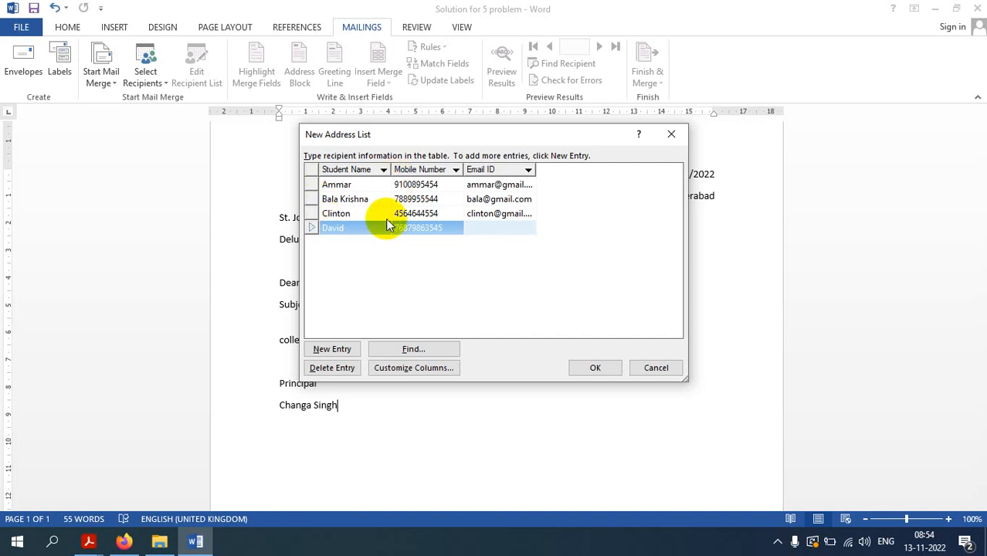
pyautogui.click(451, 226)
pyautogui.click(451, 227)
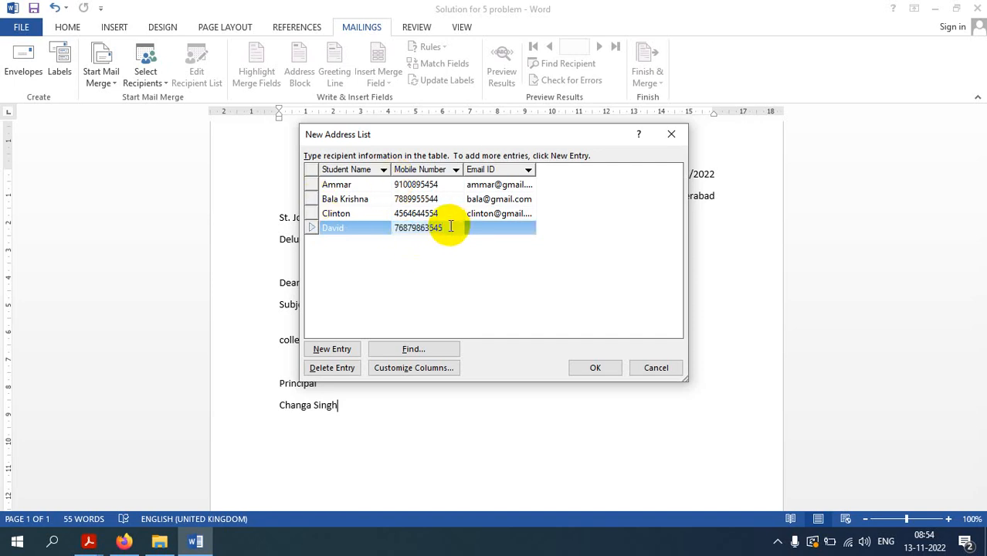
pyautogui.press('BackSpace')
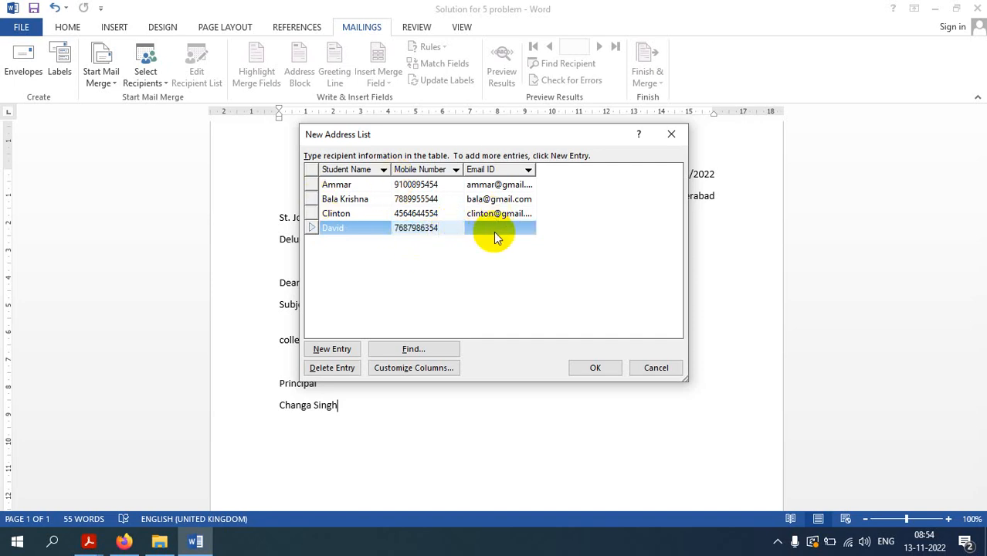
pyautogui.click(495, 228)
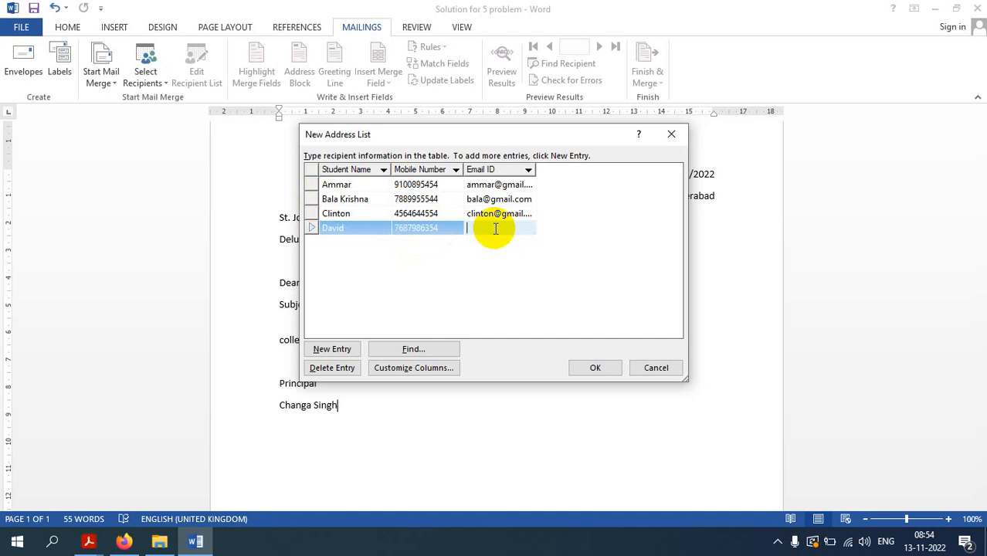
pyautogui.press('Tab')
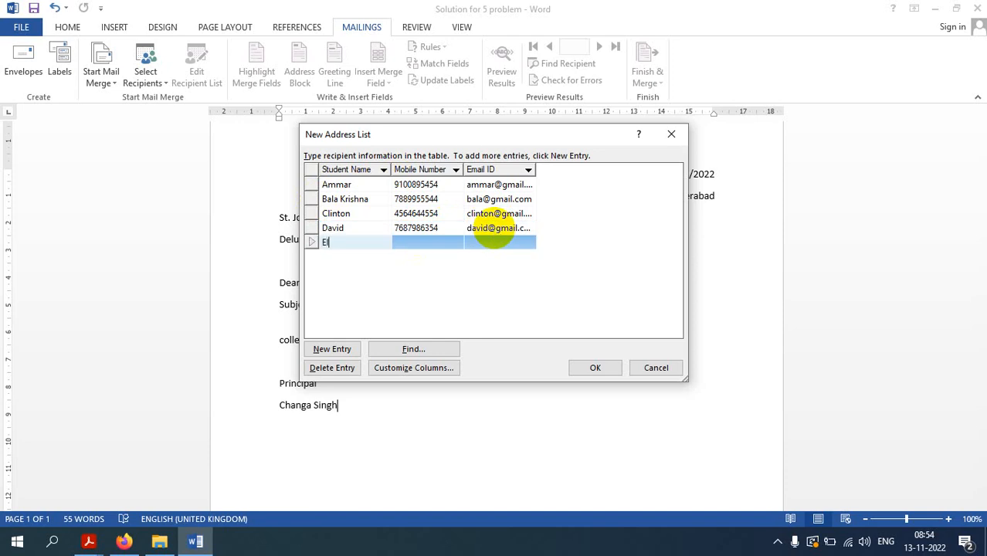
# Add the fifth student's name and confirm the five-entry recipient list
pyautogui.write('Ellen')
pyautogui.press('Tab')
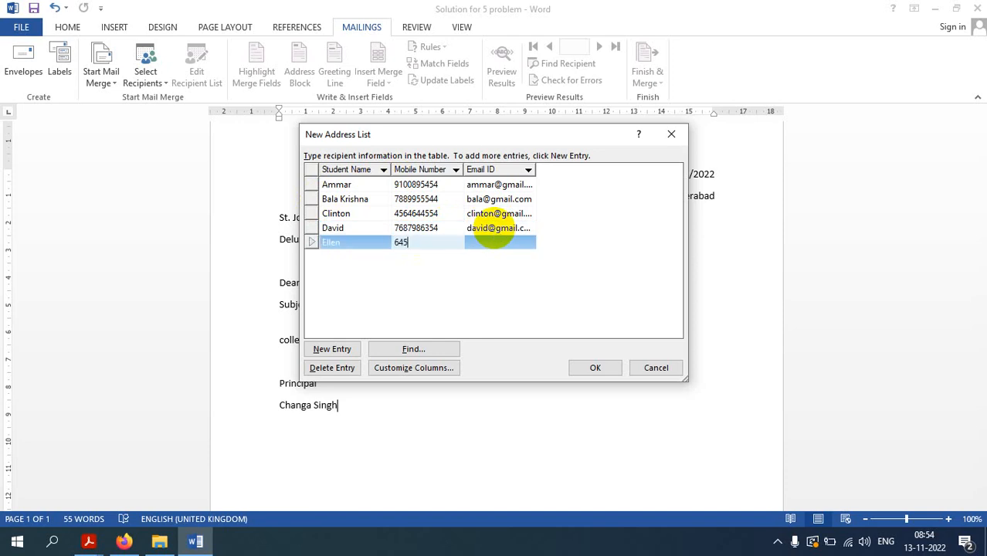
pyautogui.press('Tab')
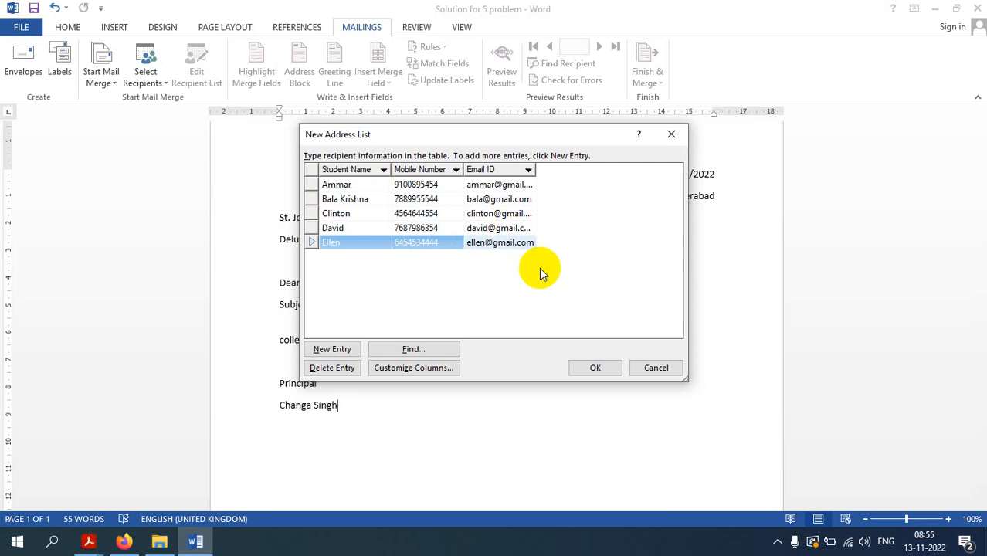
pyautogui.click(597, 368)
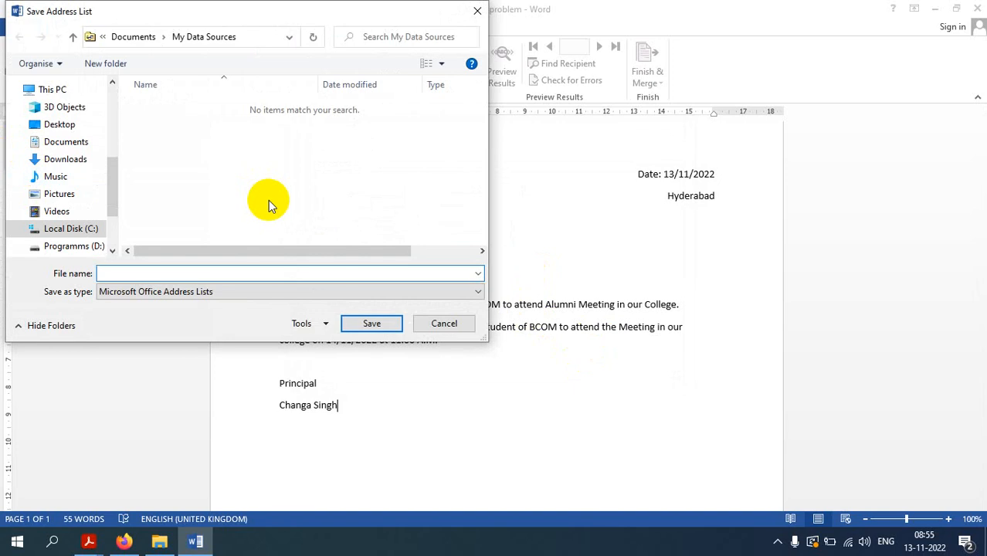
# Save the recipient list as 'Address list' in the Desktop FIT folder
pyautogui.click(64, 133)
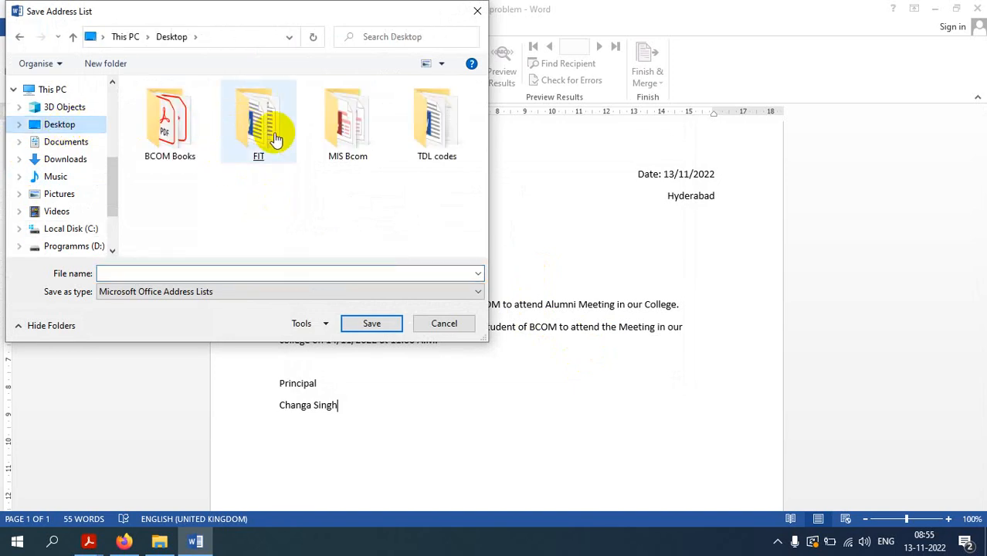
pyautogui.doubleClick(251, 137)
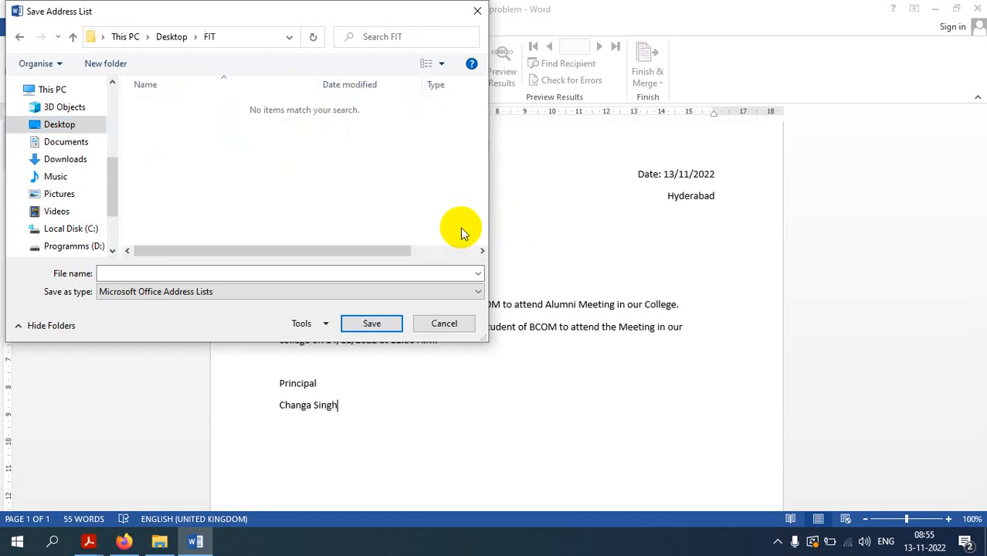
pyautogui.click(251, 272)
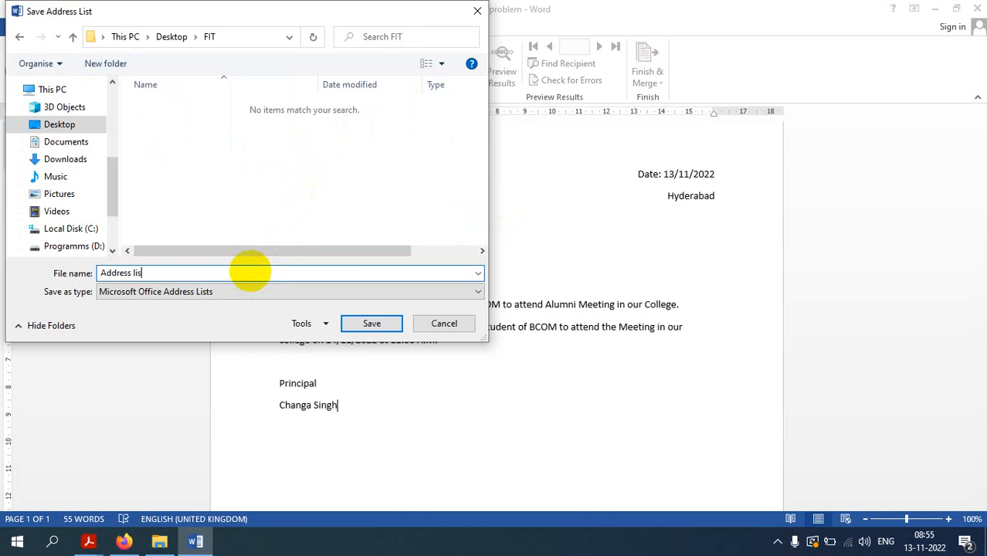
pyautogui.click(370, 323)
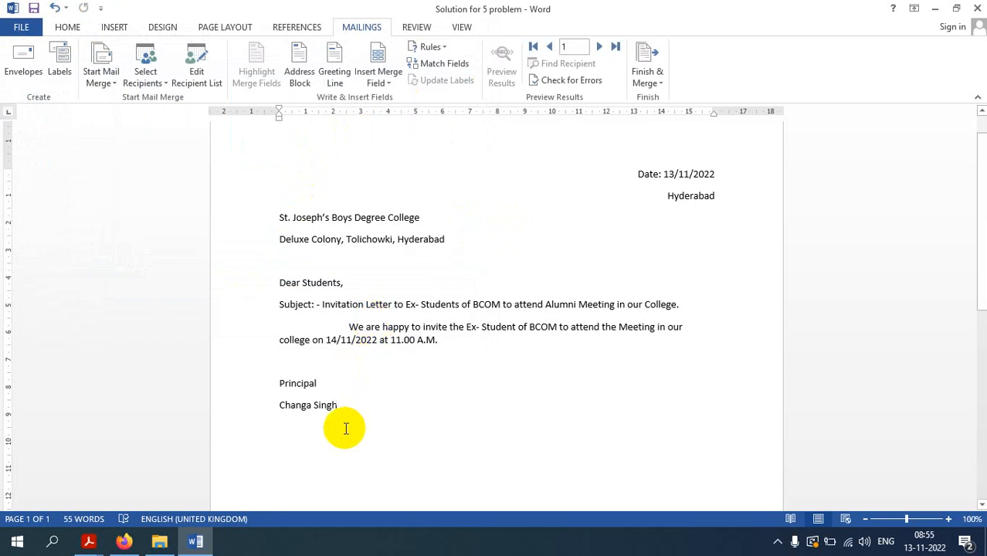
# Insert Student_Name, Mobile_Number and Email_ID merge fields on separate lines below the sign-off
pyautogui.press('Return')
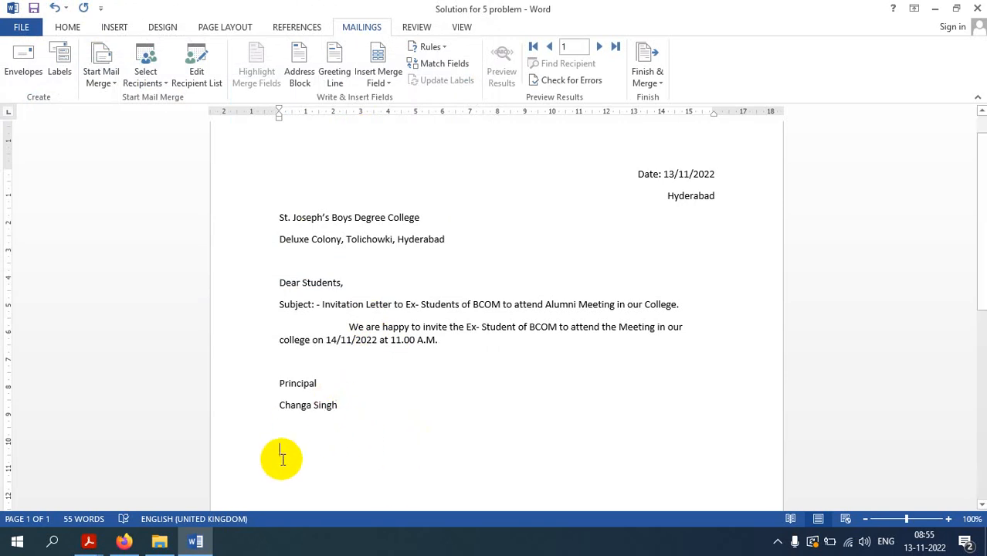
pyautogui.click(392, 86)
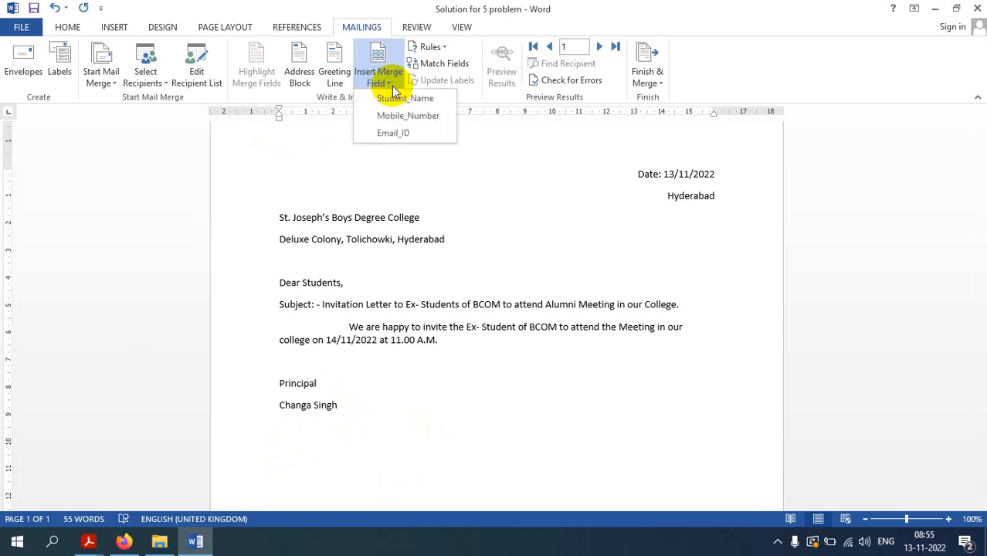
pyautogui.click(402, 99)
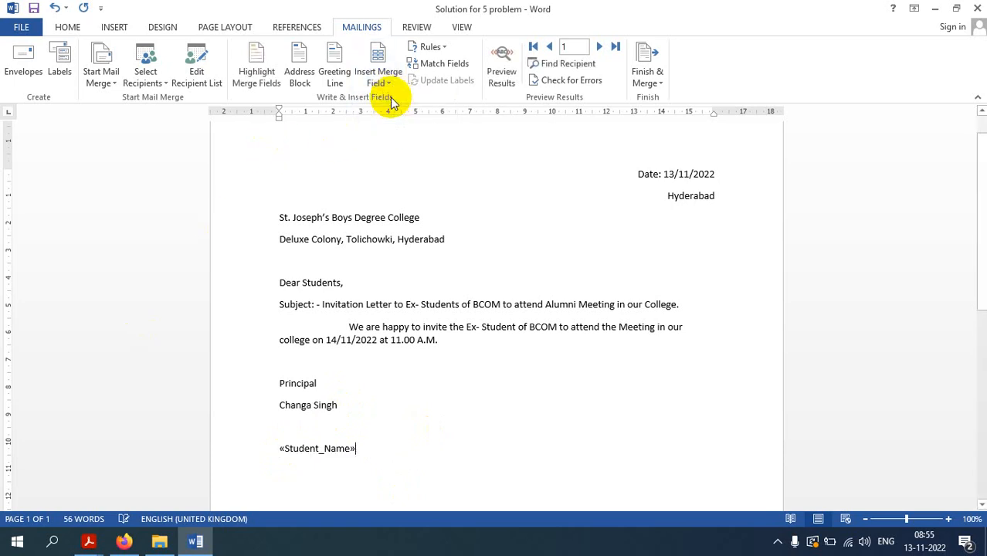
pyautogui.click(386, 84)
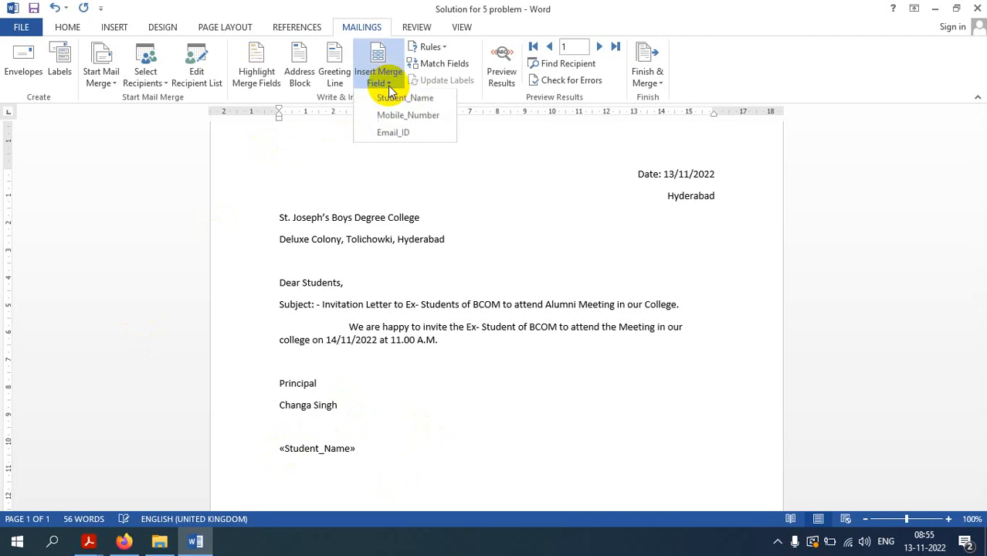
pyautogui.click(392, 117)
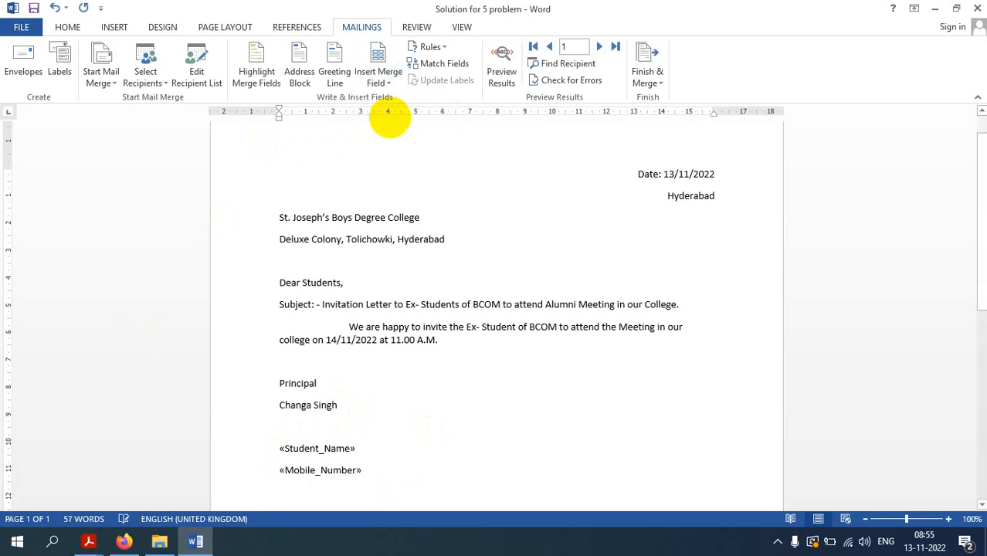
pyautogui.click(384, 81)
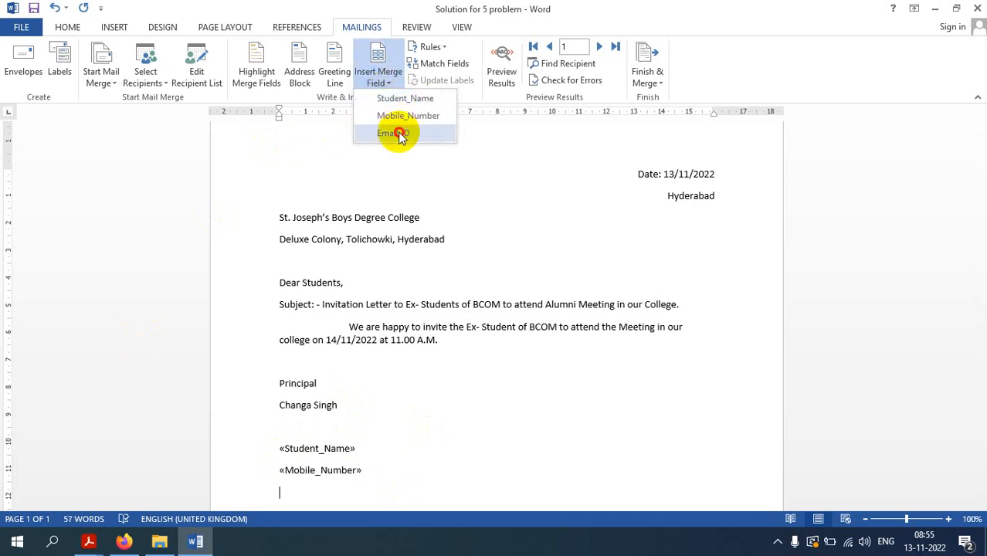
pyautogui.click(398, 134)
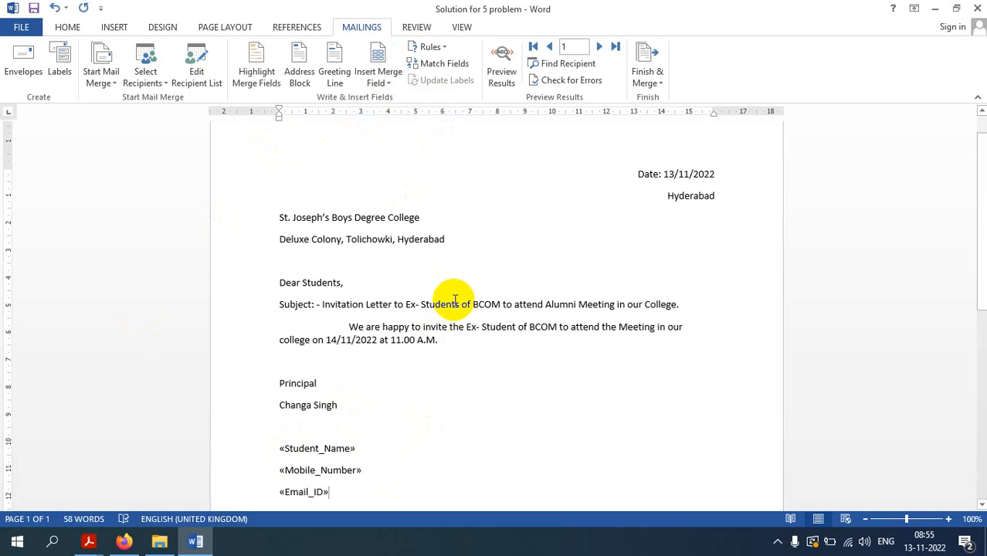
pyautogui.moveTo(454, 302)
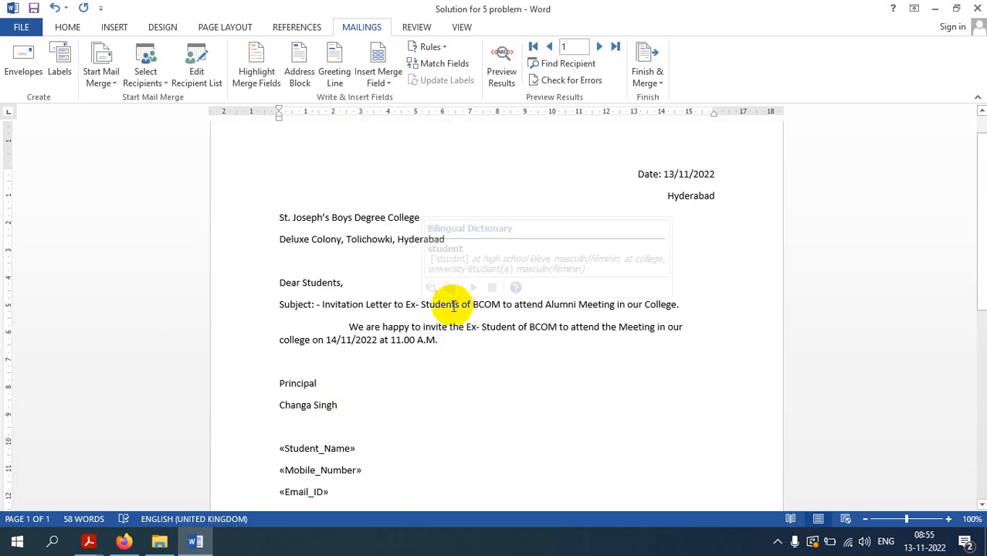
pyautogui.press('Return')
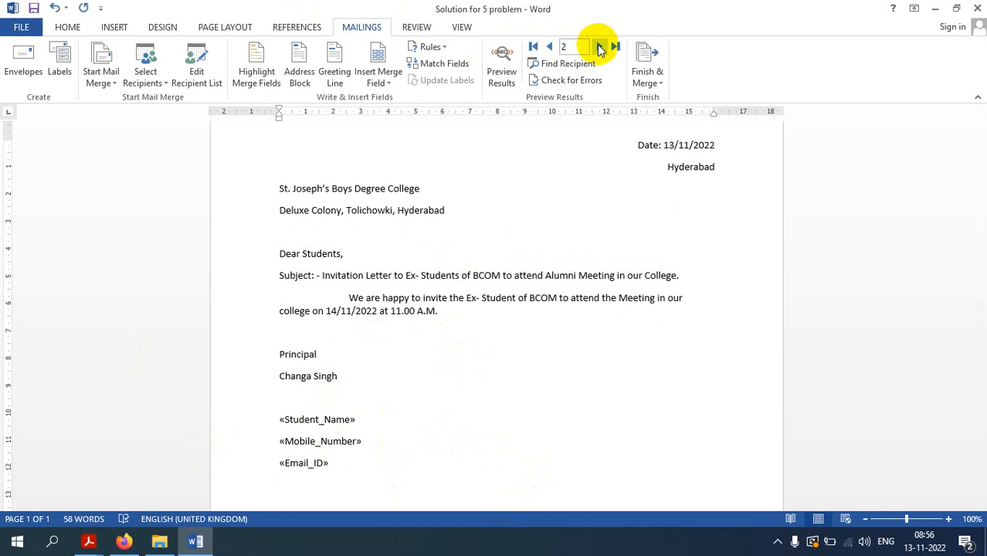
# Preview the merged letter for records 1 through 5, then return to record 1
pyautogui.click(547, 48)
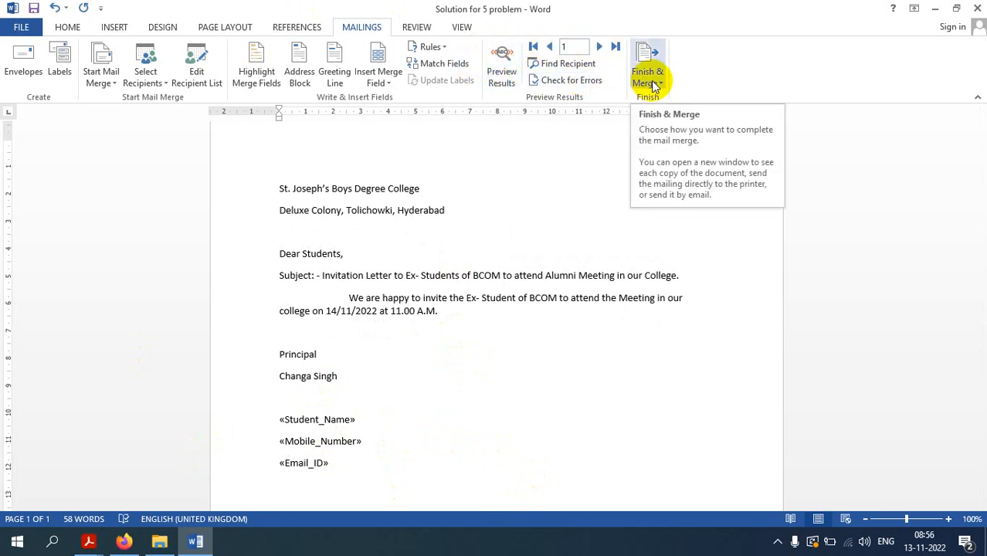
pyautogui.click(502, 54)
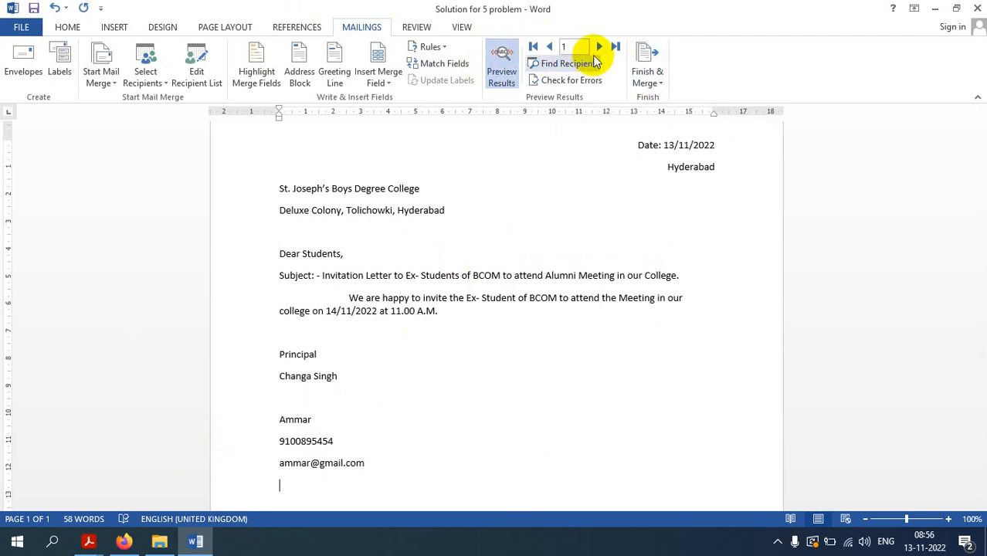
pyautogui.click(593, 51)
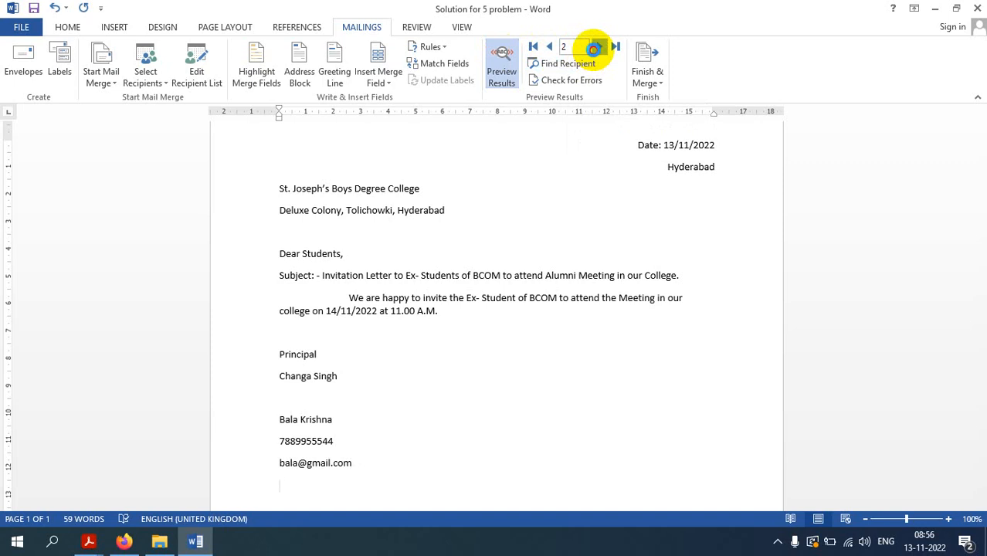
pyautogui.click(594, 49)
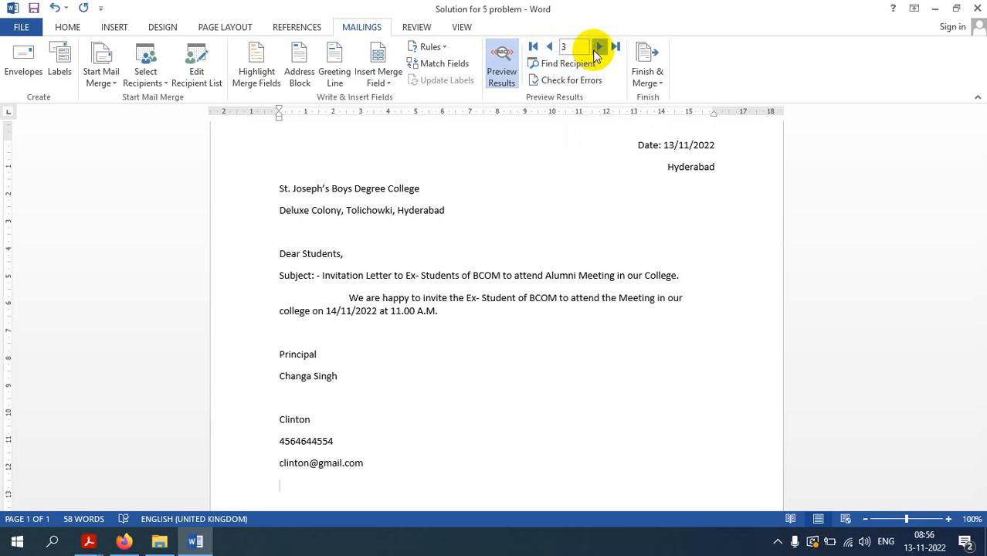
pyautogui.click(597, 49)
pyautogui.click(597, 49)
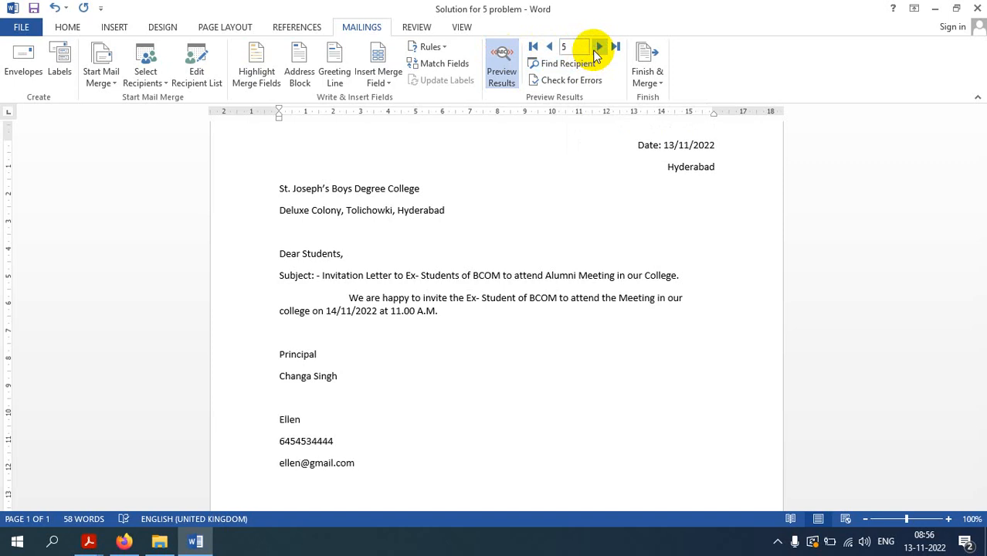
pyautogui.click(553, 48)
pyautogui.click(552, 49)
pyautogui.click(552, 49)
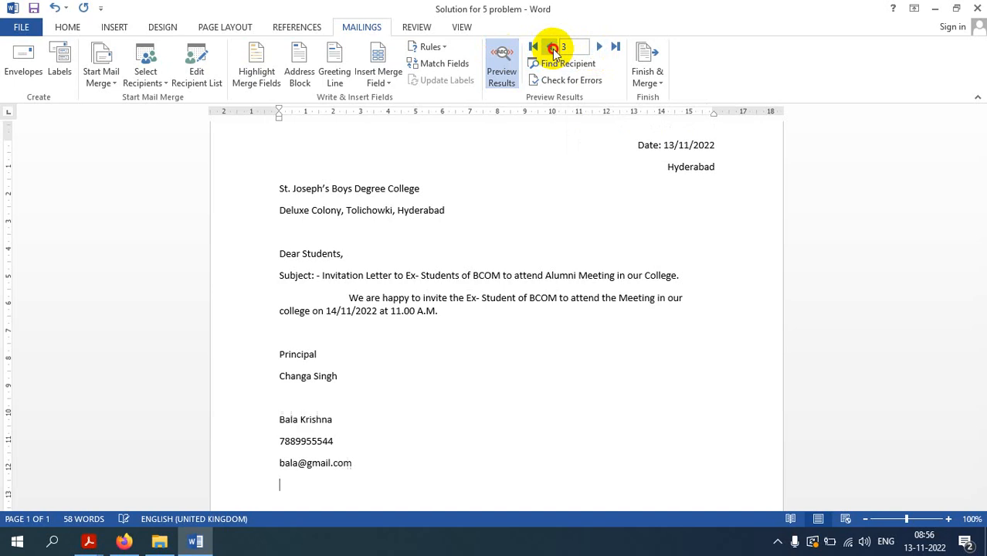
pyautogui.click(552, 49)
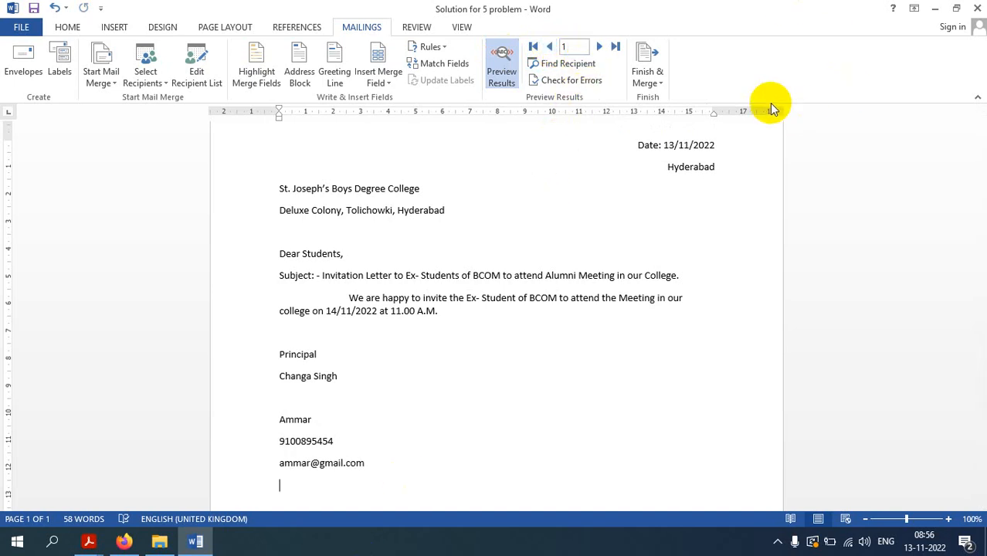
pyautogui.click(658, 78)
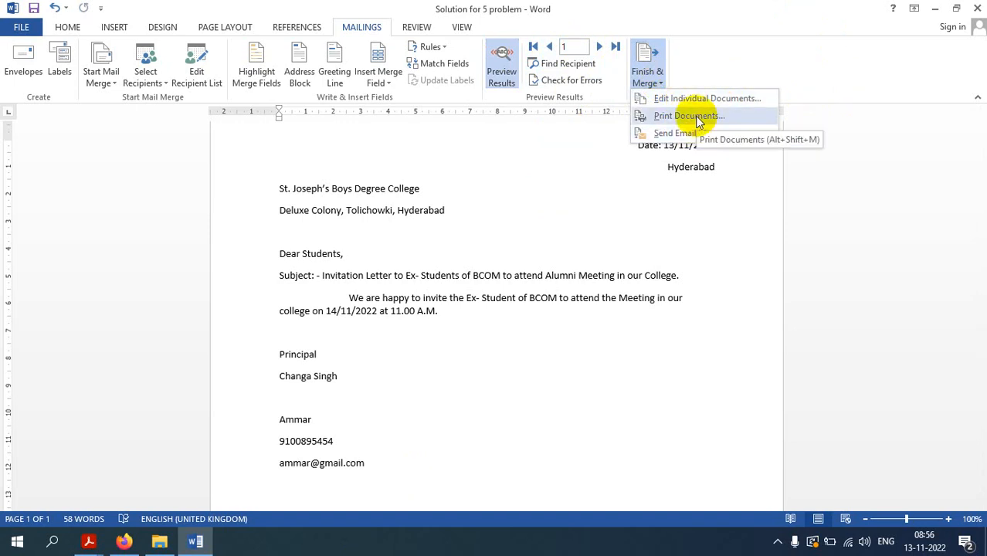
# Merge all records to Microsoft Print to PDF as 'invitation' in the FIT folder
pyautogui.click(695, 115)
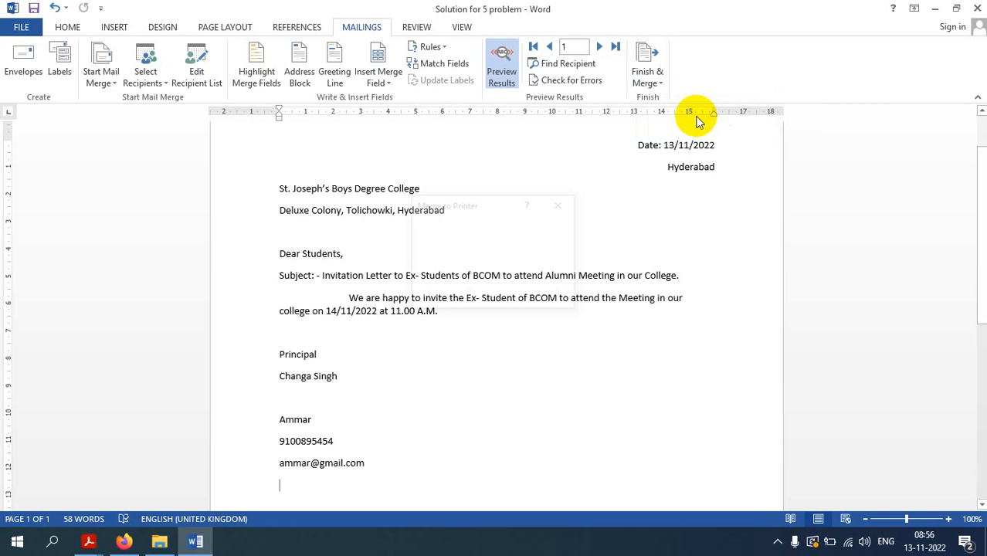
pyautogui.click(482, 296)
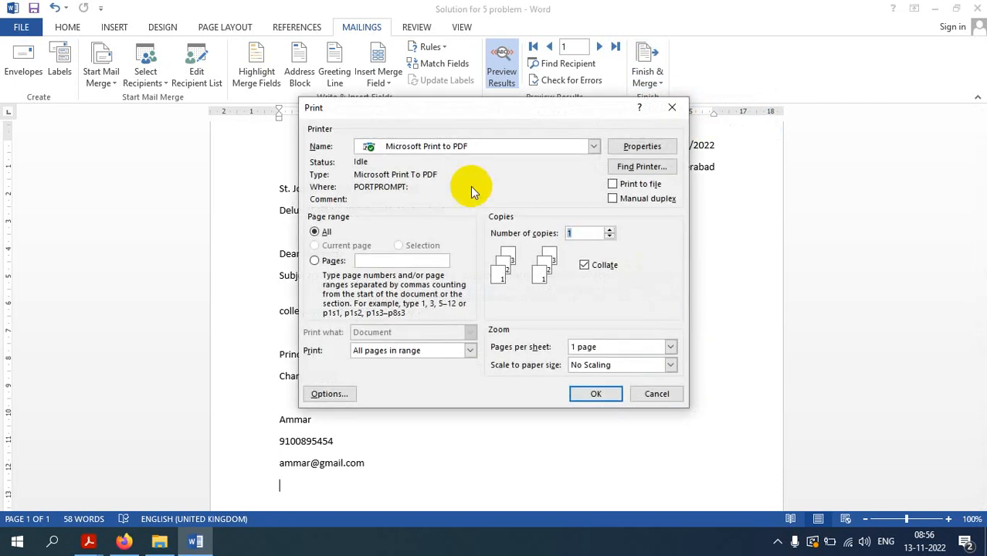
pyautogui.click(596, 394)
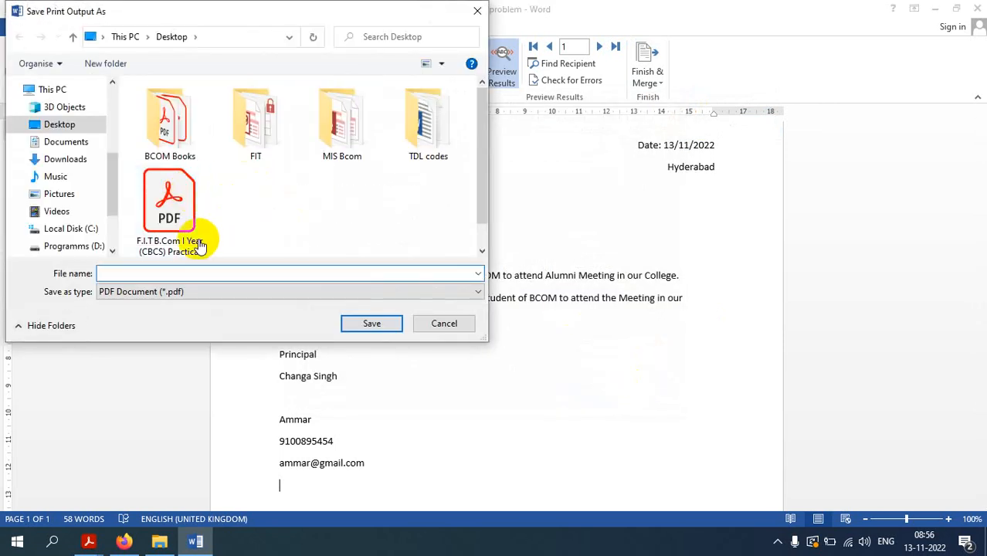
pyautogui.click(265, 145)
pyautogui.doubleClick(265, 146)
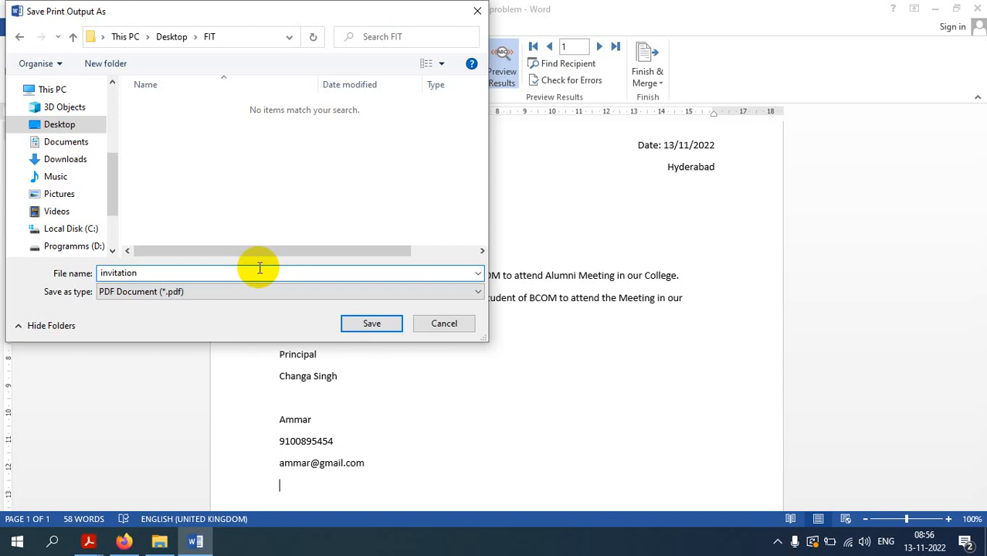
pyautogui.click(360, 323)
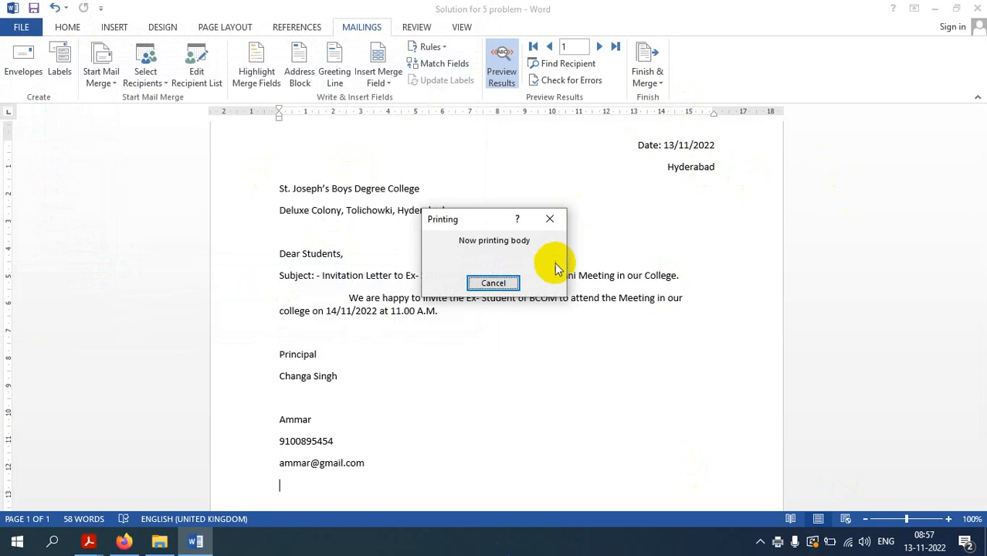
pyautogui.click(936, 8)
# Open the invitation PDF from the FIT folder in Acrobat Reader
pyautogui.click(904, 11)
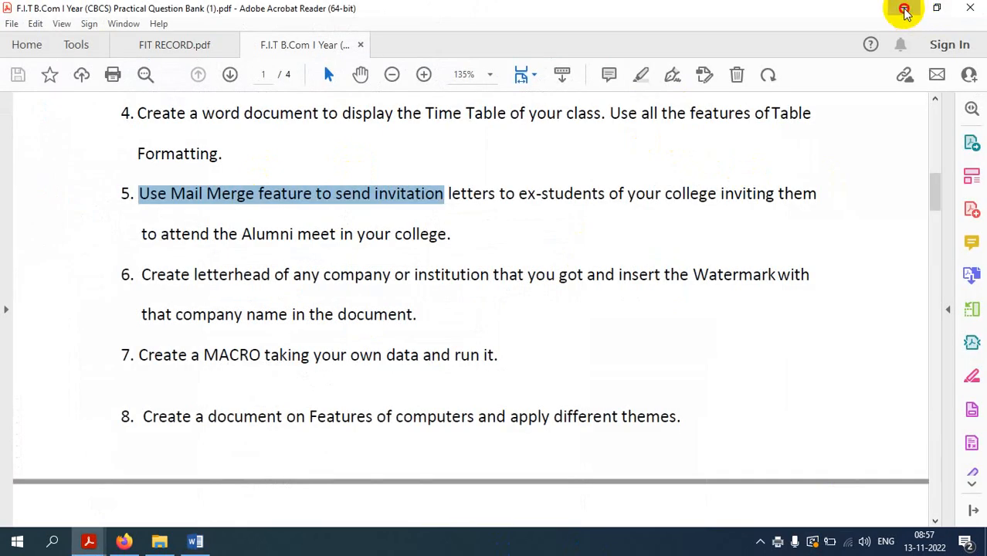
pyautogui.click(903, 13)
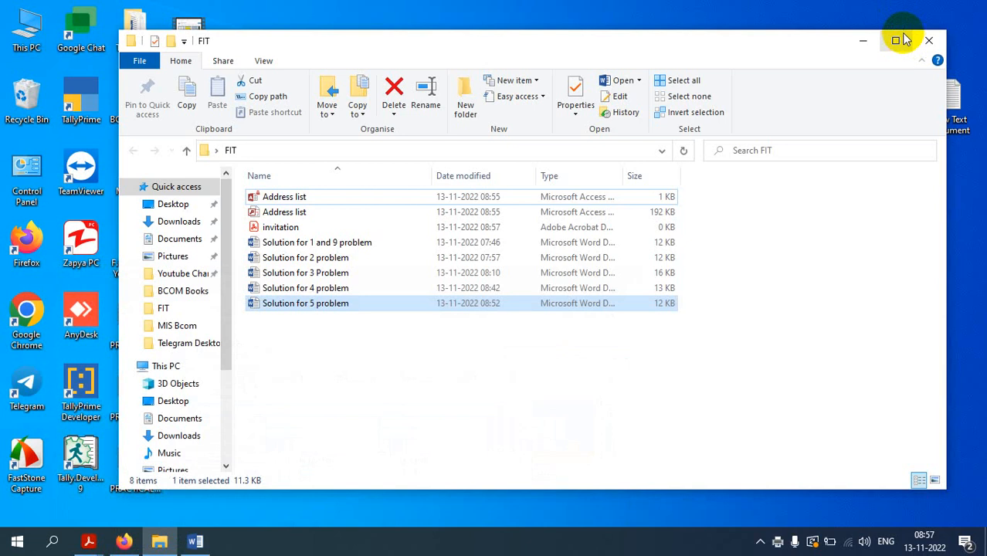
pyautogui.click(297, 227)
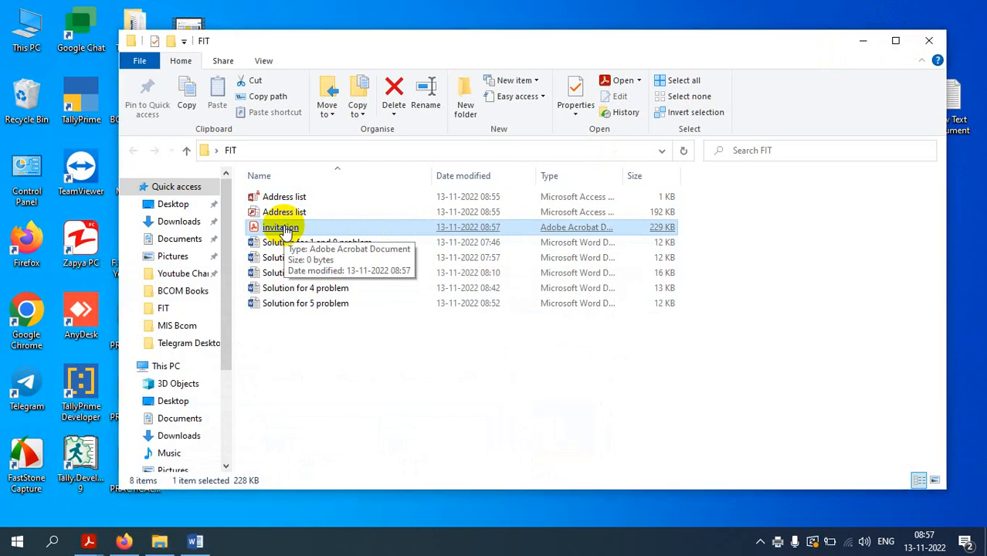
pyautogui.doubleClick(282, 228)
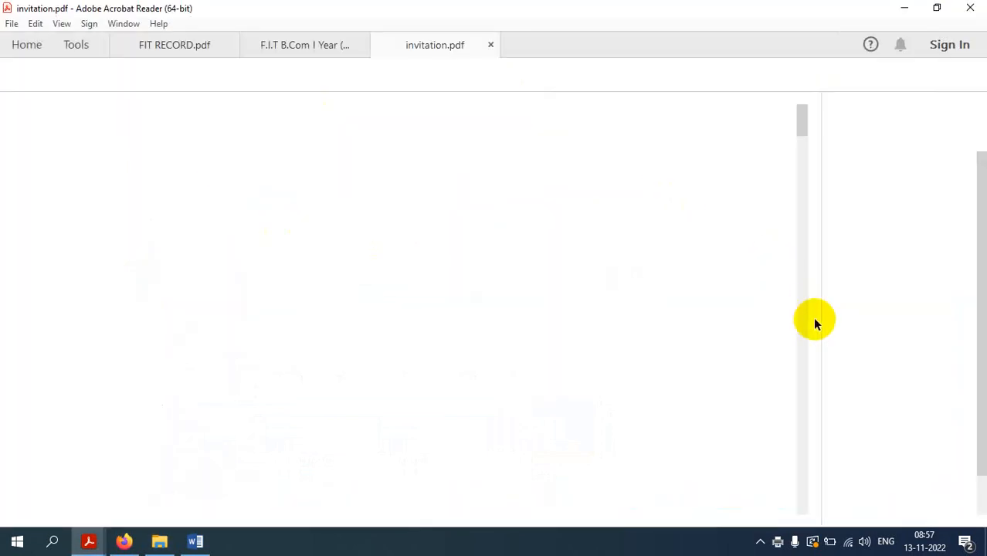
# Scroll through the invitation PDF's five merged letters, then close it
pyautogui.click(814, 310)
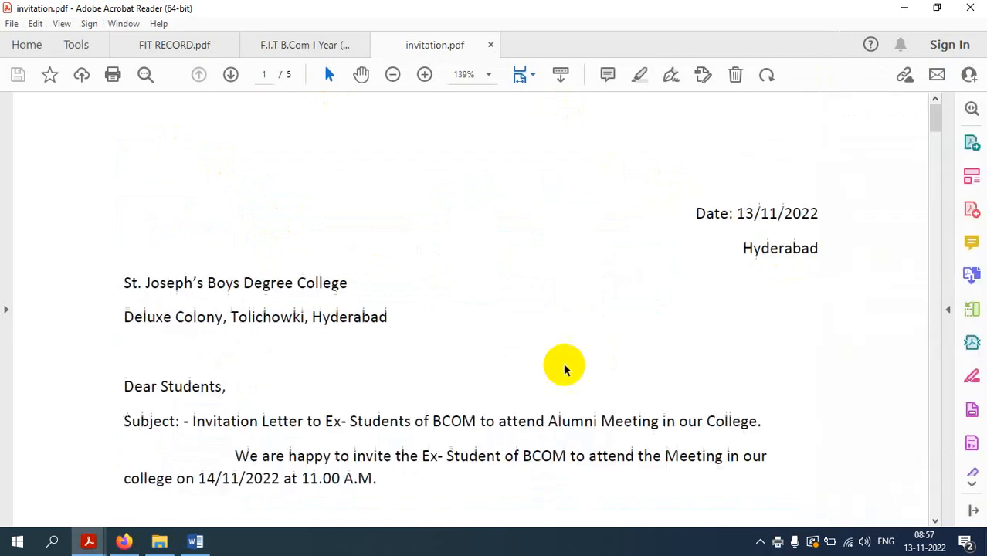
pyautogui.scroll(-6, 709, 320)
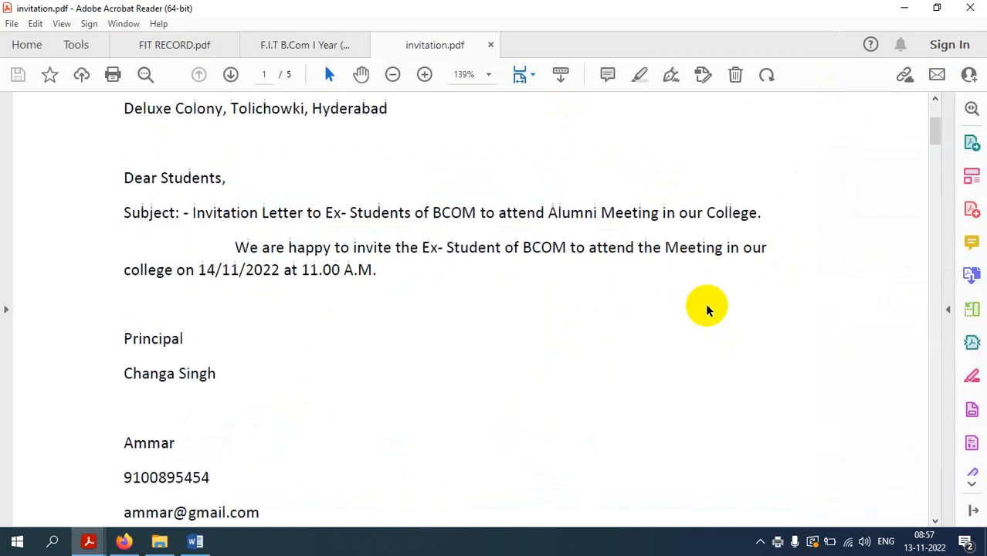
pyautogui.scroll(-8, 400, 337)
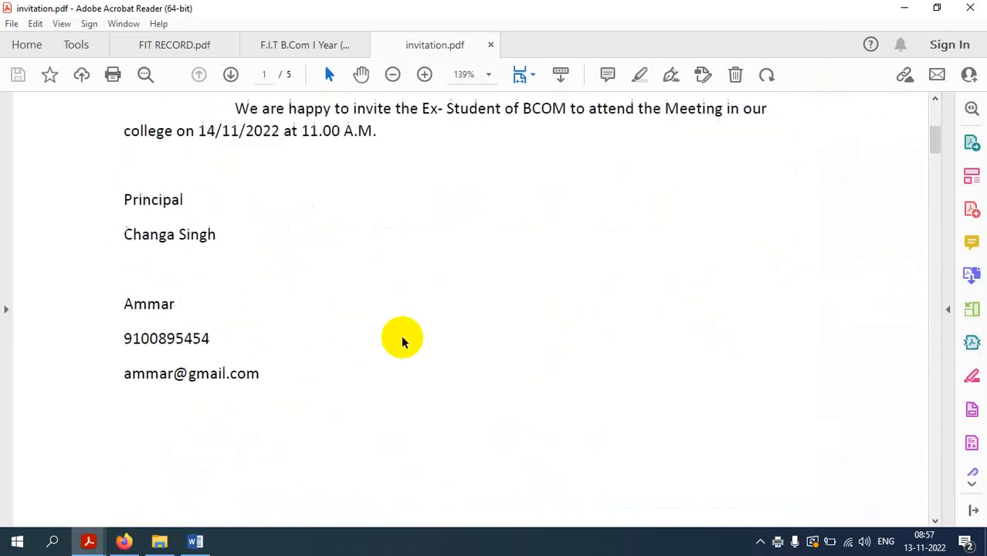
pyautogui.scroll(-20, 413, 315)
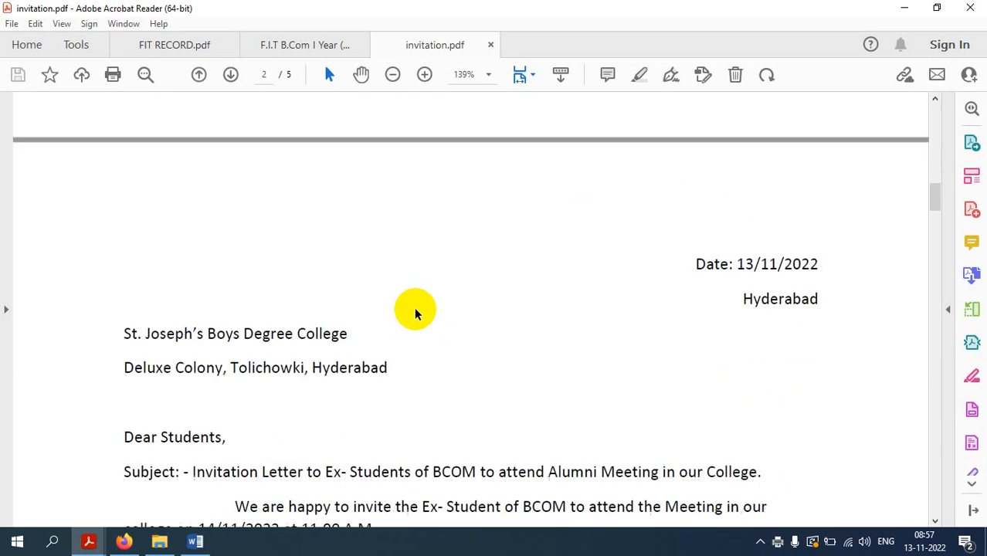
pyautogui.scroll(-10, 574, 292)
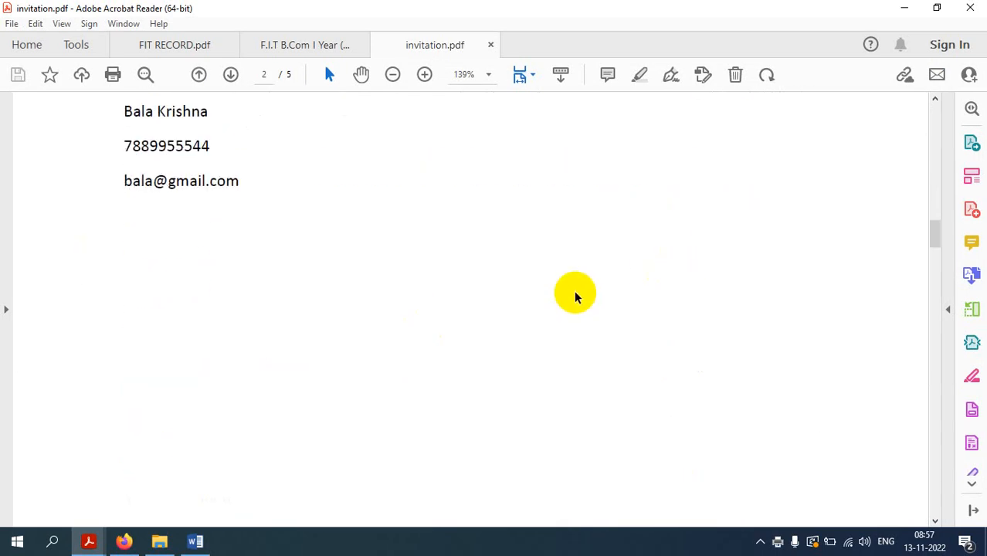
pyautogui.scroll(-15, 576, 291)
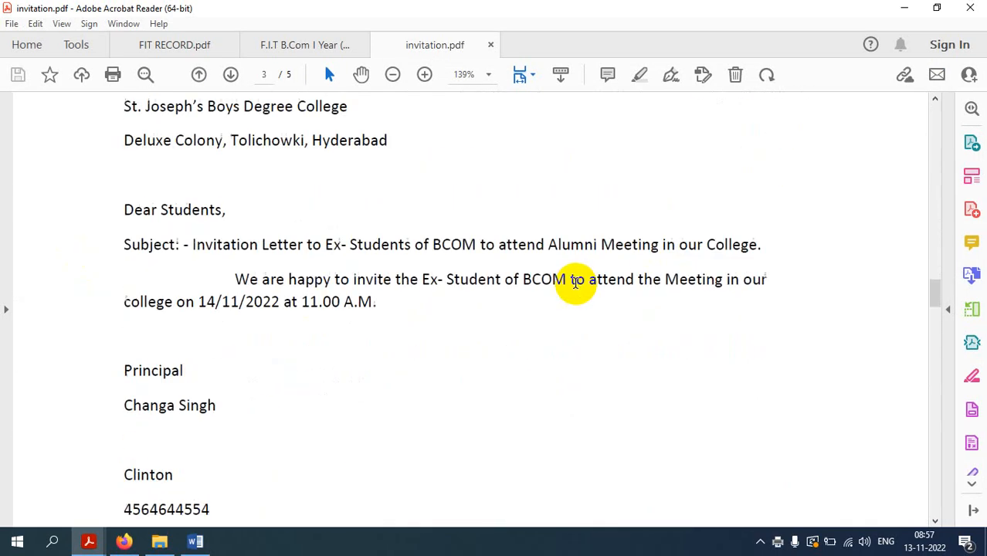
pyautogui.scroll(-15, 576, 288)
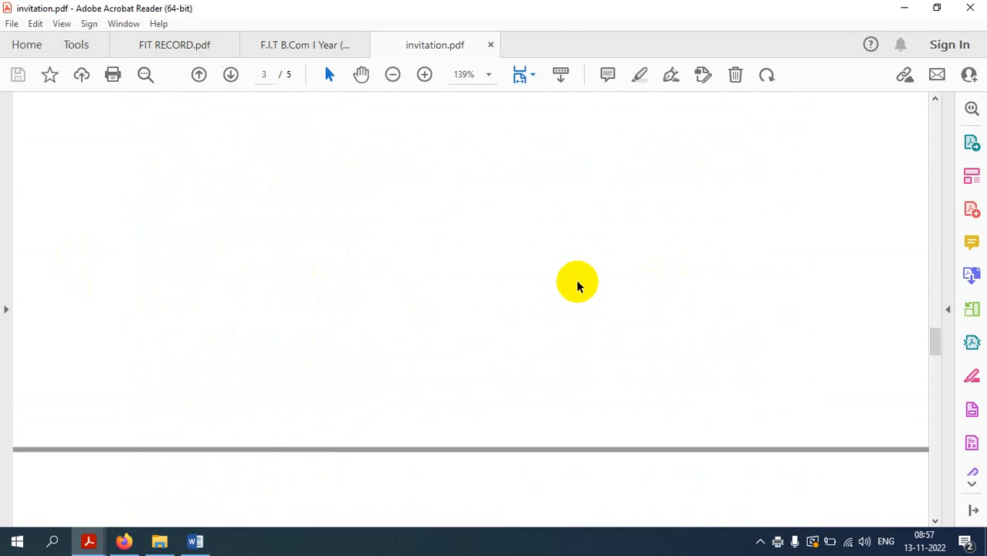
pyautogui.scroll(-15, 578, 287)
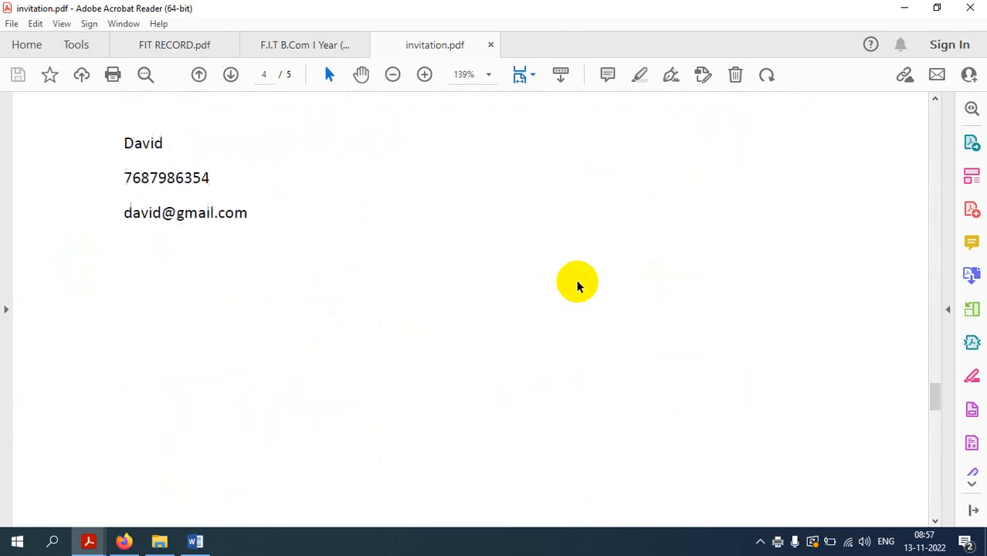
pyautogui.scroll(-15, 578, 287)
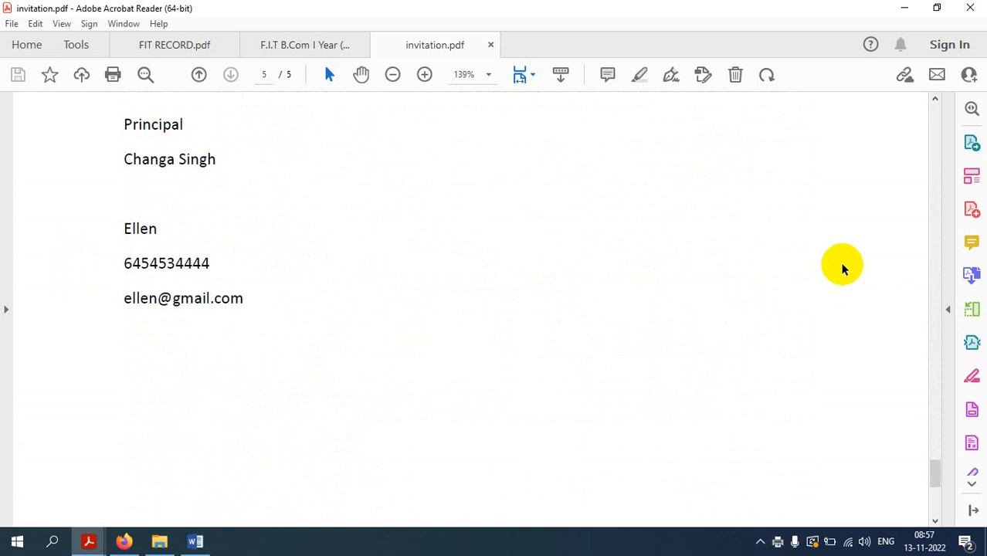
pyautogui.scroll(5, 839, 267)
pyautogui.click(490, 45)
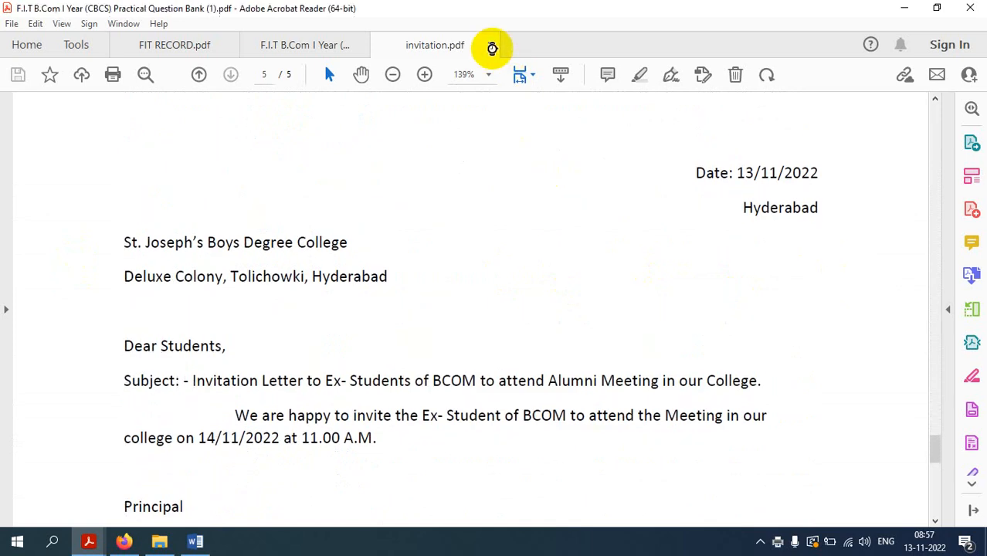
# Bring the Word letter back in front and reveal the hidden tray icons
pyautogui.click(196, 541)
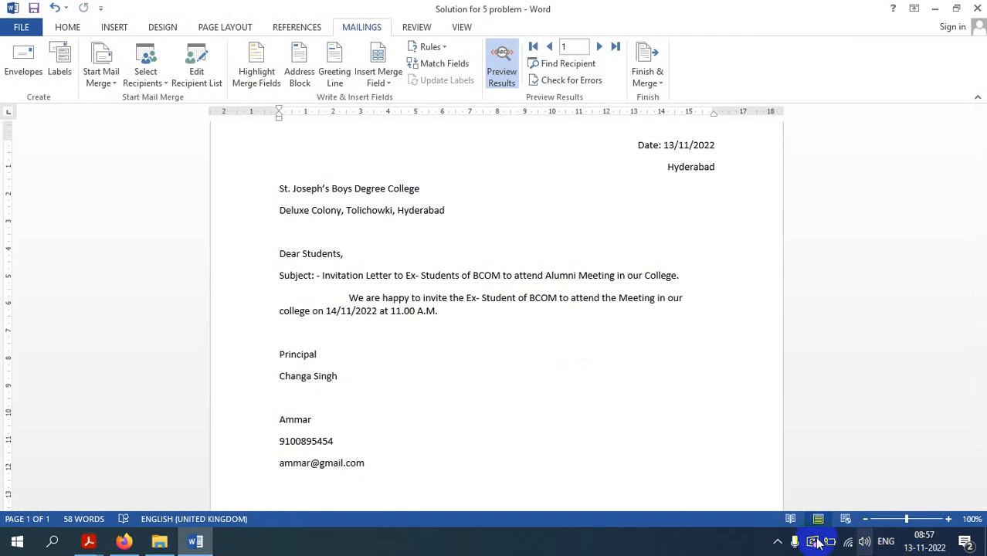
pyautogui.click(777, 543)
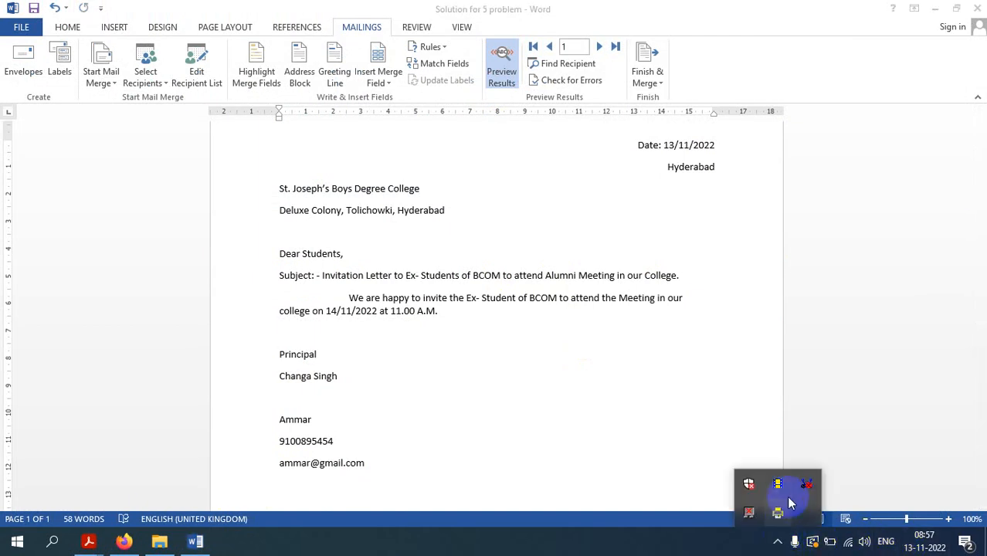